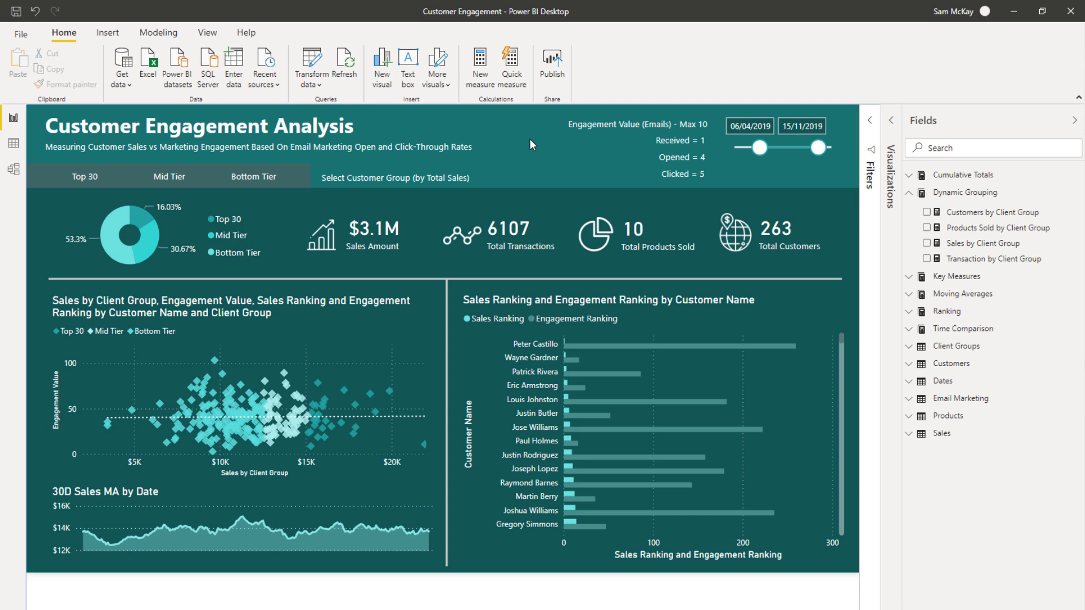
# Show the Client Groups table in Data view: Top 30 (0–30), Mid Tier (30–100), Bottom Tier (100–1000)
pyautogui.click(13, 143)
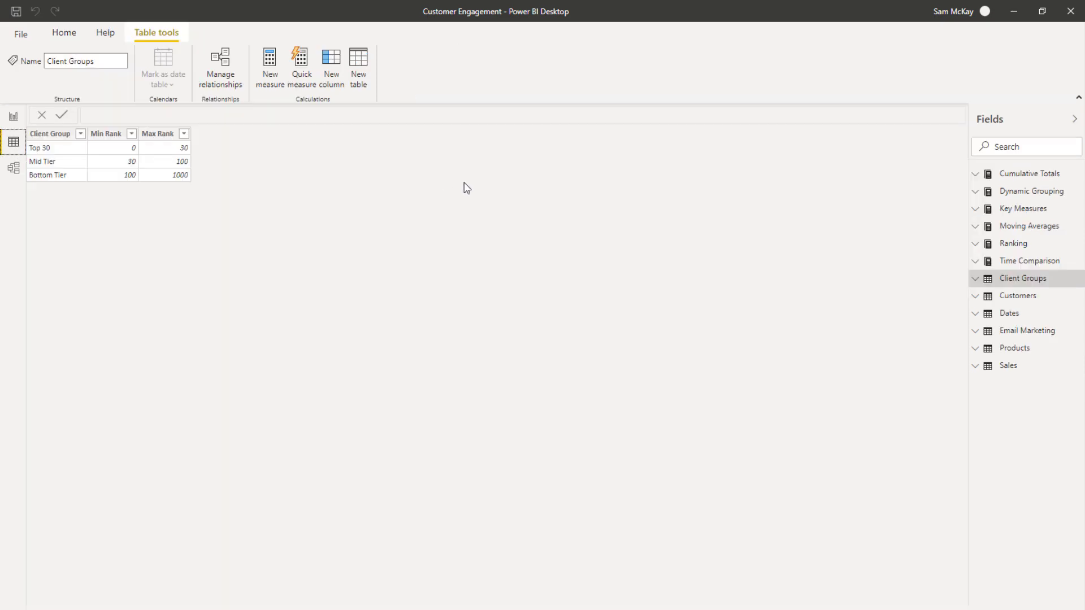
# Check the Email Marketing data, then start the report's date range at 29/06/2019
pyautogui.click(1023, 333)
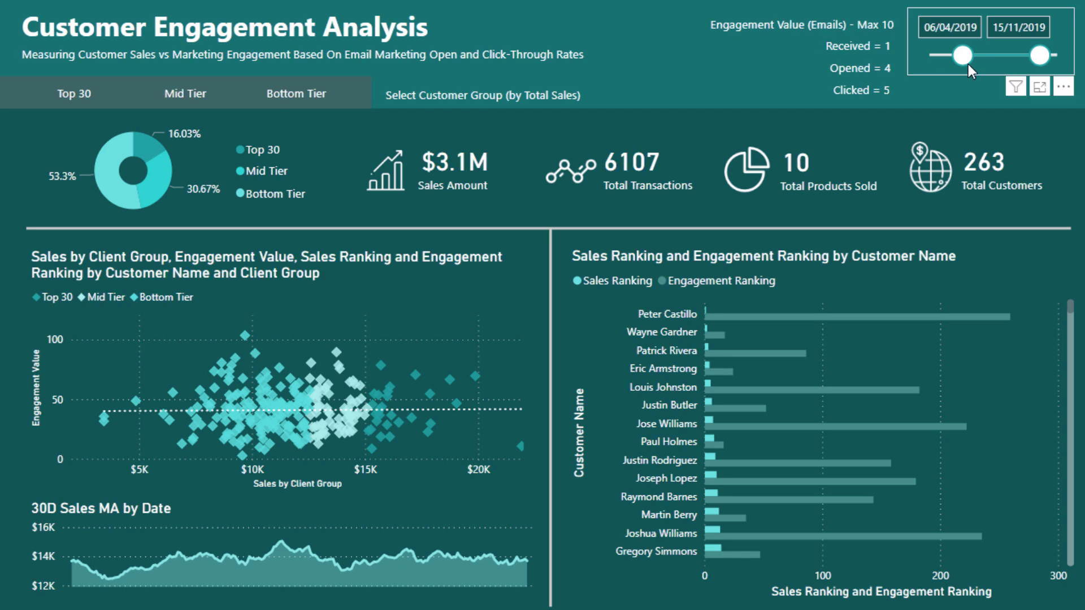
pyautogui.moveTo(968, 64); pyautogui.dragTo(992, 59)
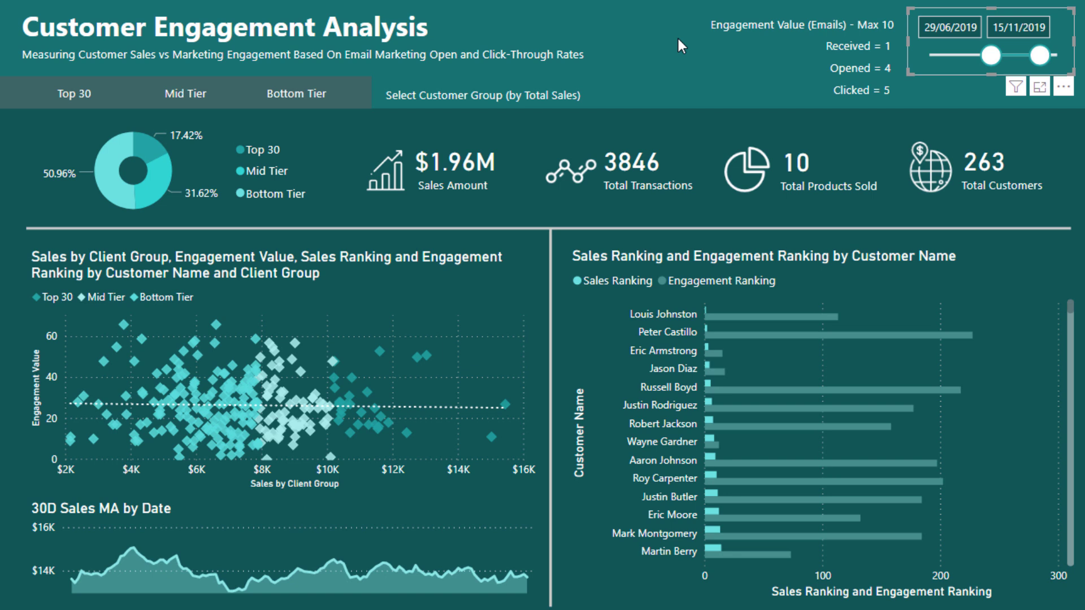
pyautogui.click(87, 93)
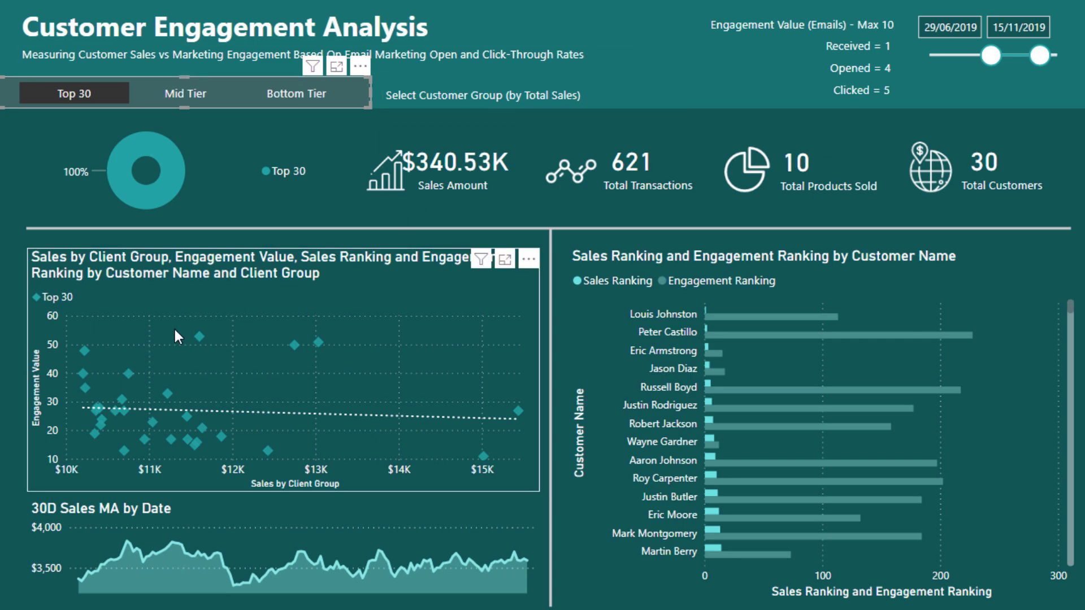
pyautogui.click(63, 92)
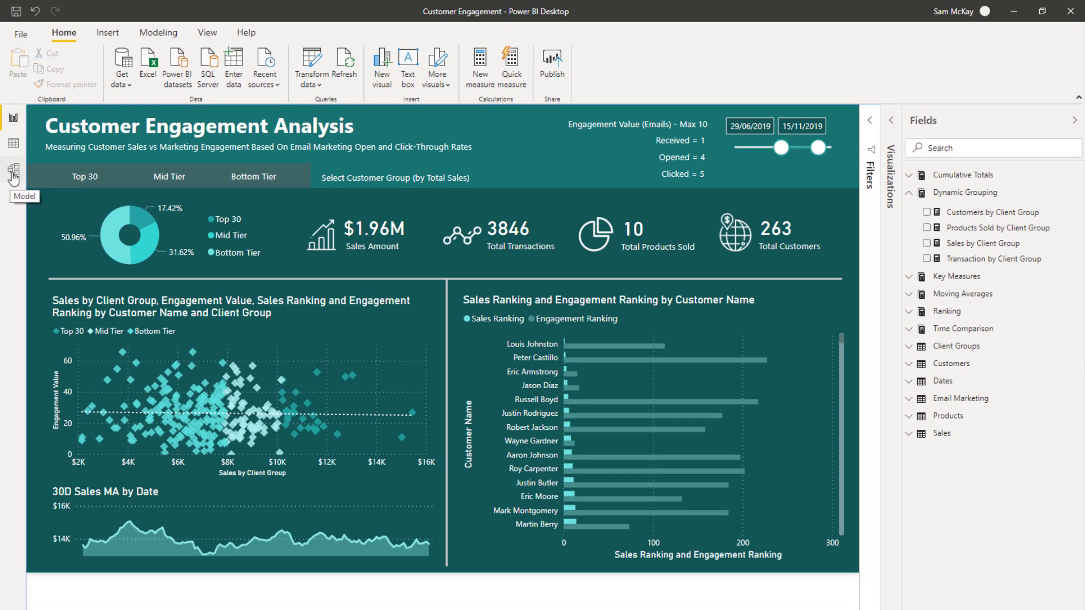
# Switch to Model view and hide the Properties pane to see Client Groups unlinked
pyautogui.click(12, 176)
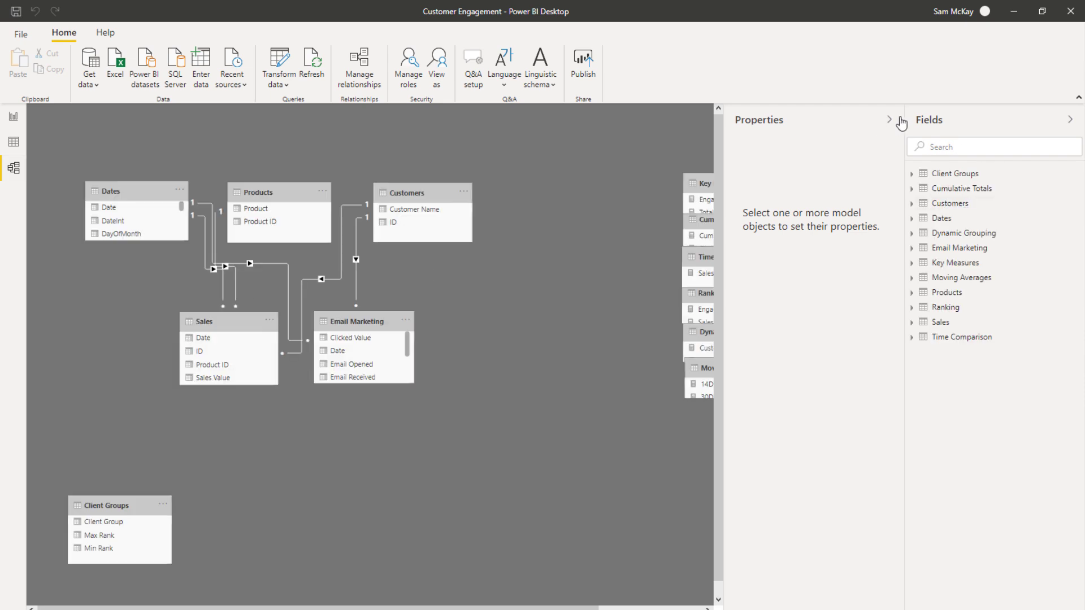
pyautogui.click(900, 120)
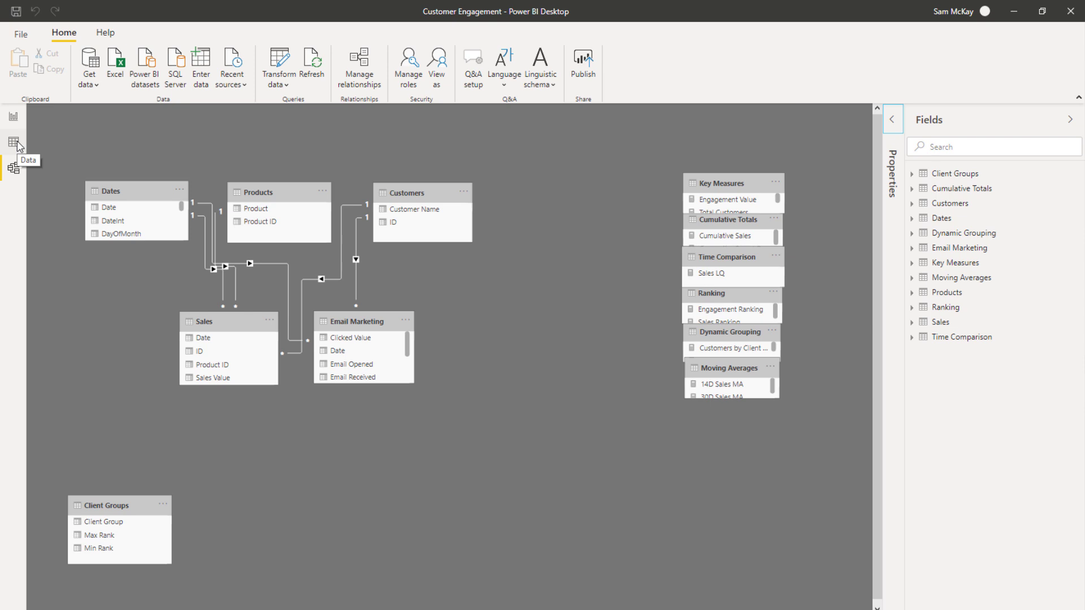
# Review the Client Groups rank rows in Data view, then return to the report page
pyautogui.click(17, 144)
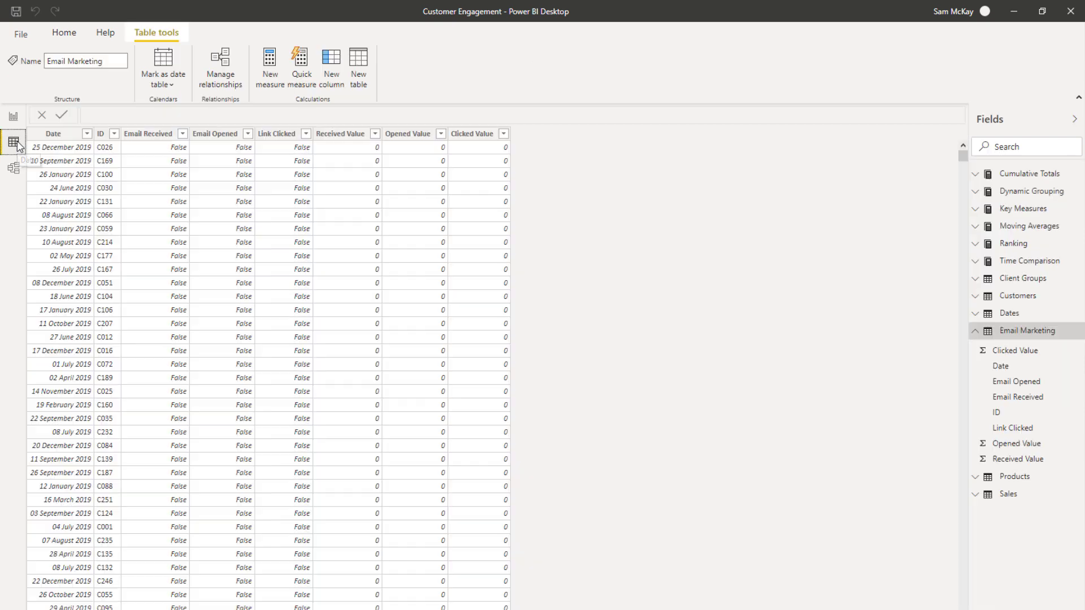
pyautogui.click(1020, 279)
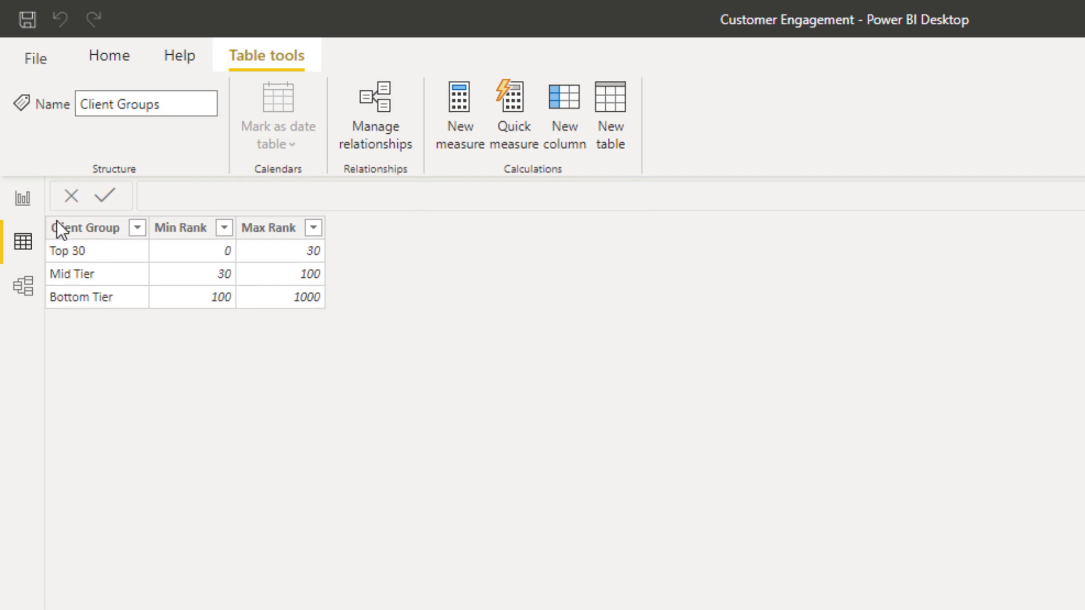
pyautogui.click(23, 198)
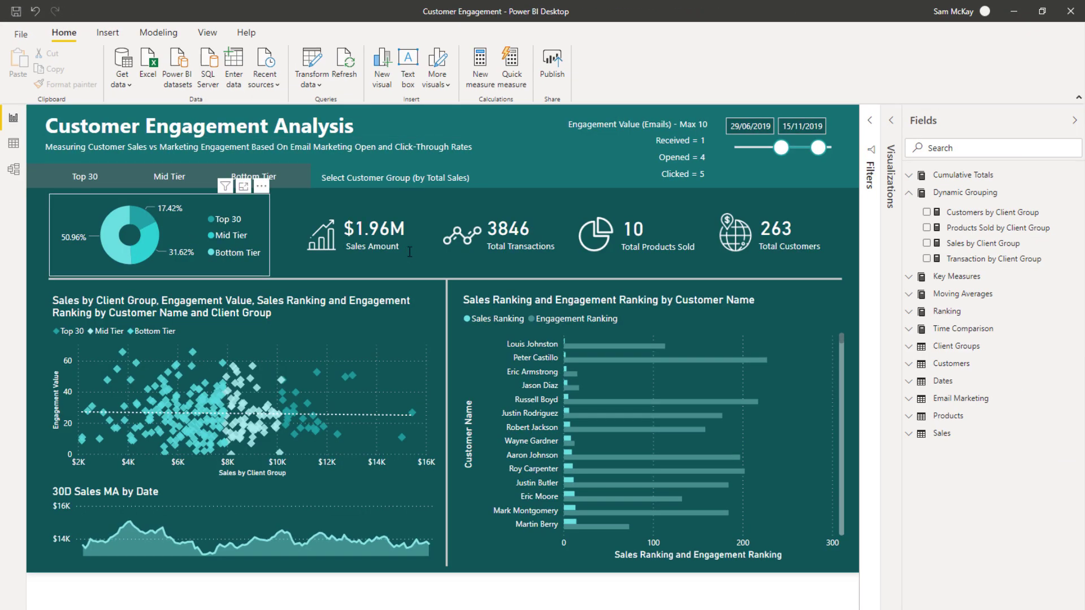
# Expand the donut's Sales by Client Group formula and remove the space after CALCULATE
pyautogui.click(186, 233)
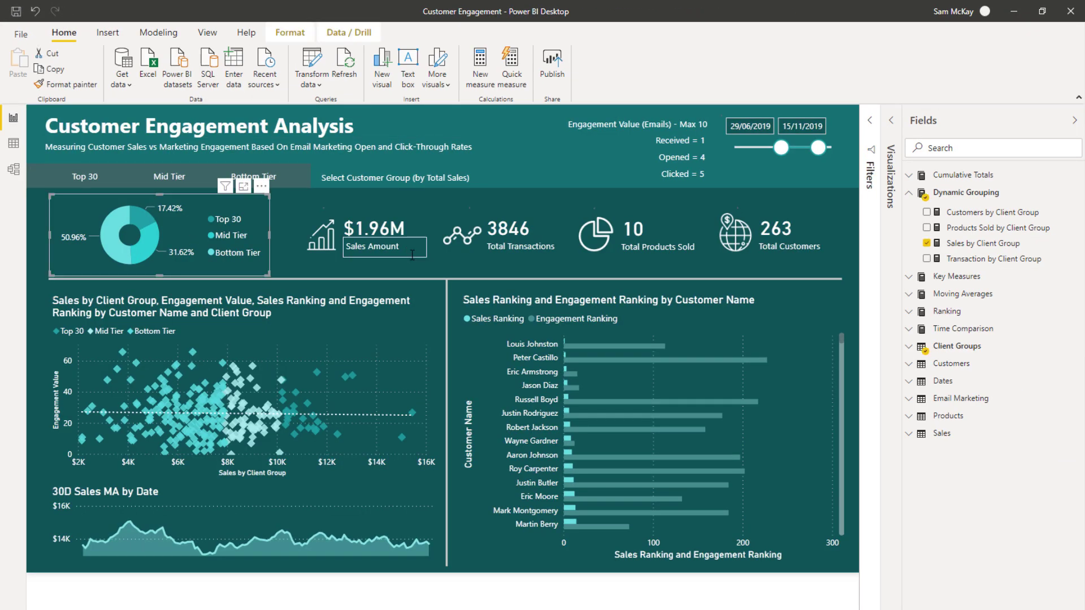
pyautogui.click(994, 245)
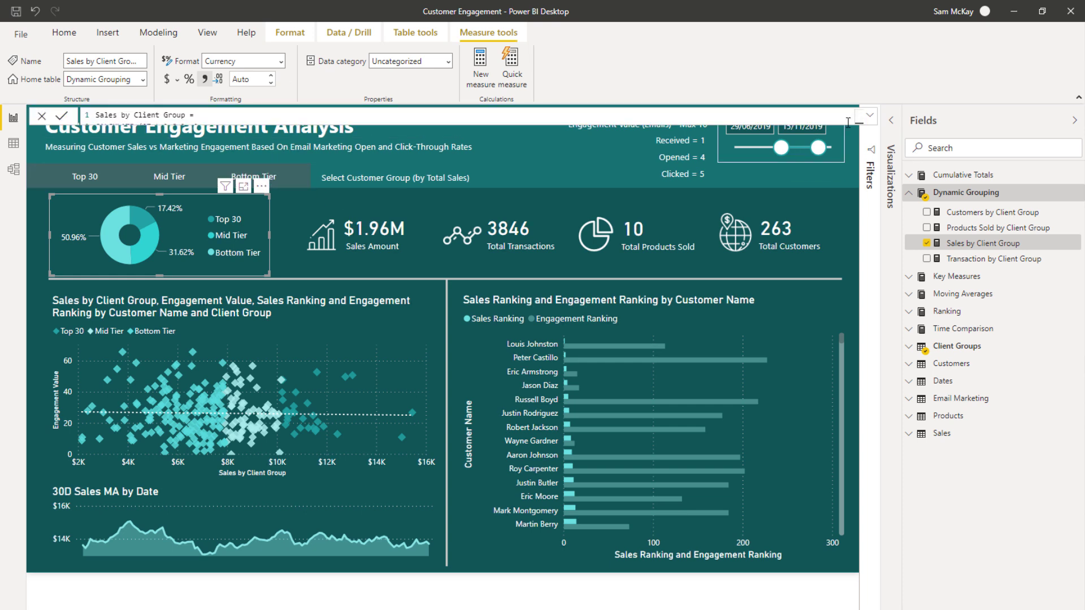
pyautogui.click(870, 115)
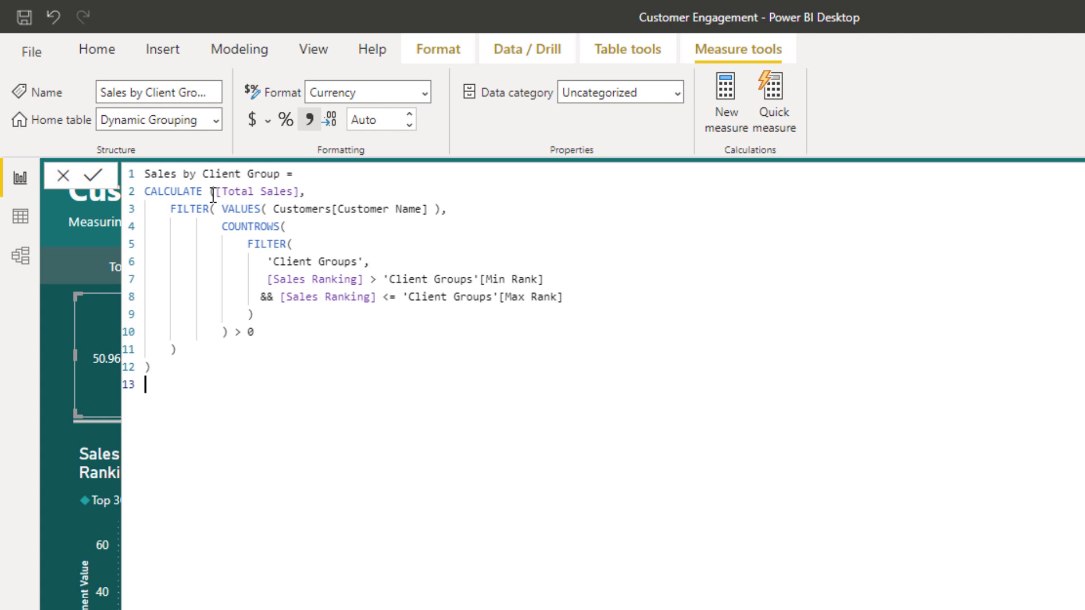
pyautogui.click(210, 191)
pyautogui.press('BackSpace')
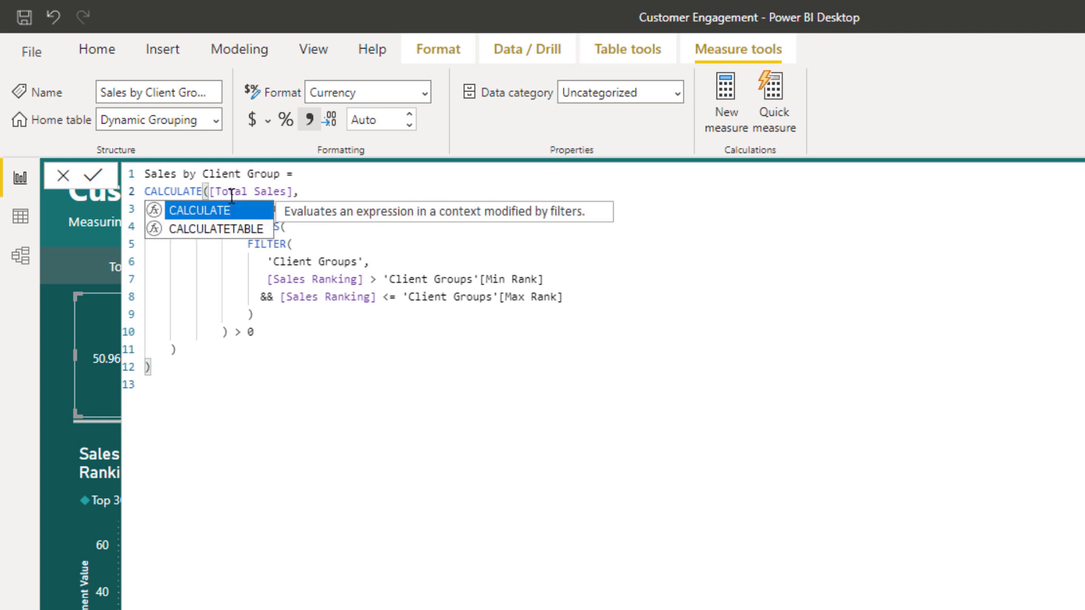
pyautogui.click(342, 186)
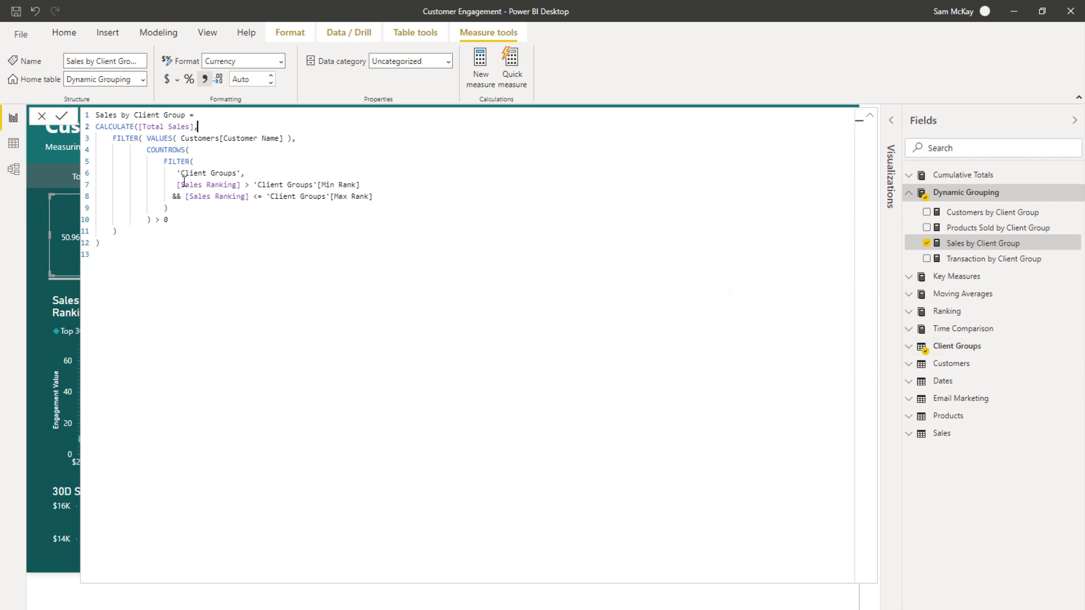
# Walk through the filter, [Total Sales], Customer Name, [Sales Ranking] and Client Groups parts, then collapse the formula
pyautogui.moveTo(110, 138); pyautogui.dragTo(214, 214)
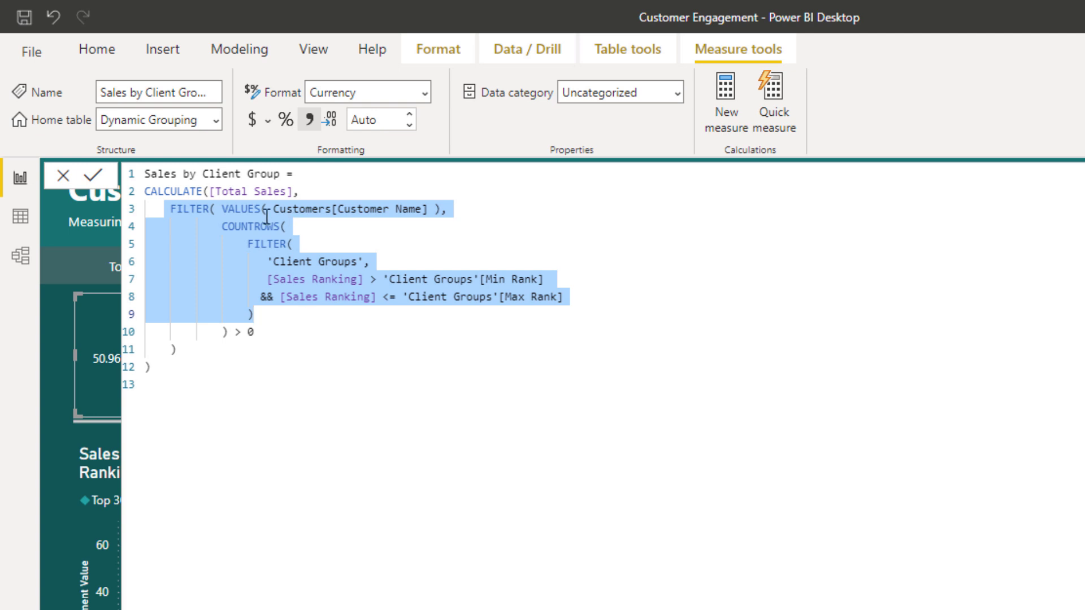
pyautogui.moveTo(212, 191); pyautogui.dragTo(318, 191)
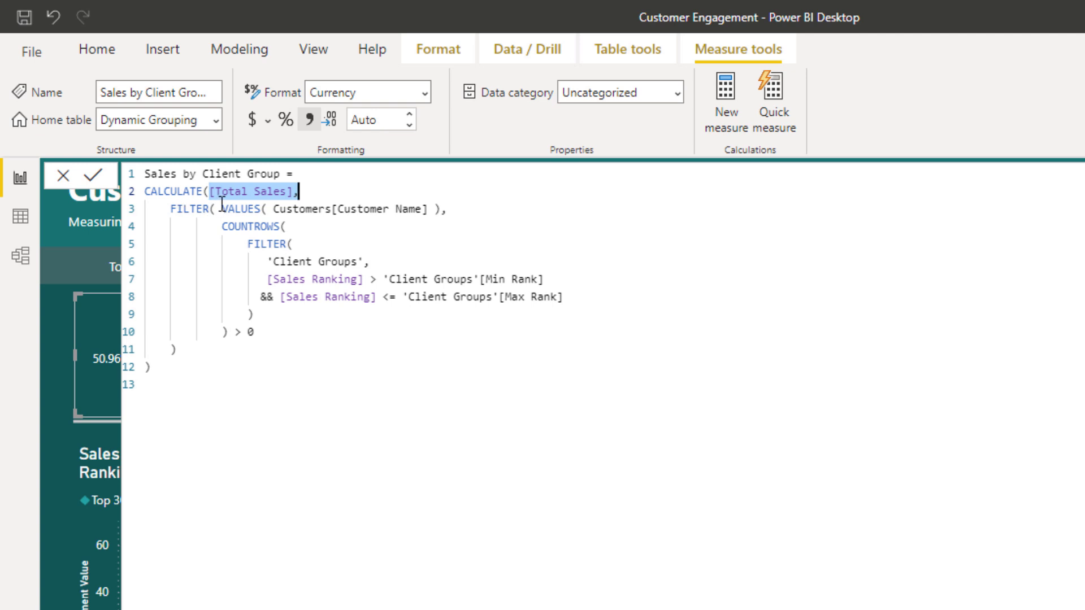
pyautogui.moveTo(222, 209); pyautogui.dragTo(478, 217)
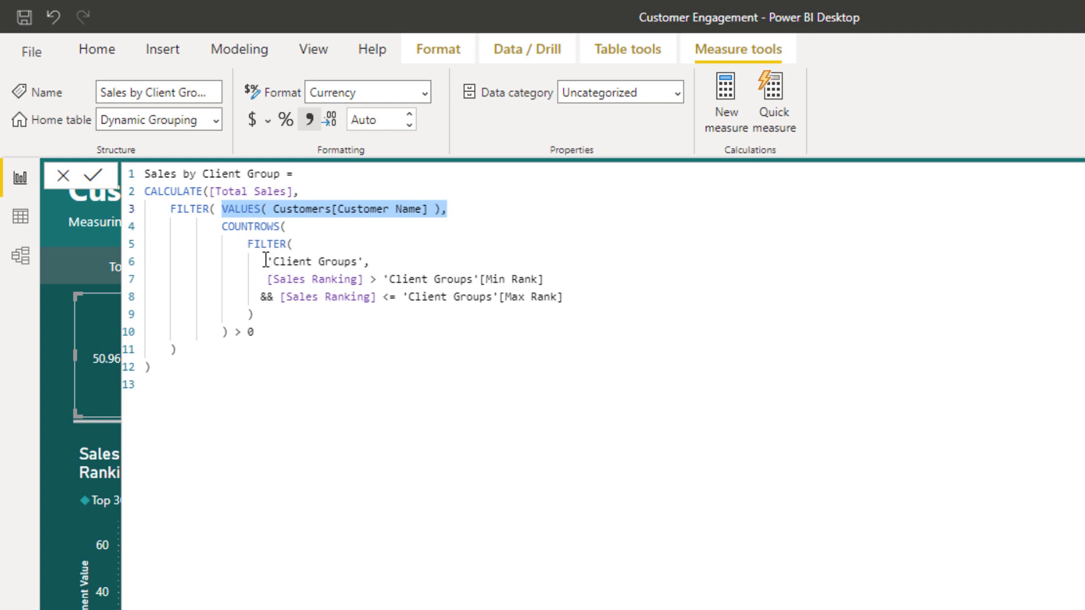
pyautogui.moveTo(264, 279); pyautogui.dragTo(366, 281)
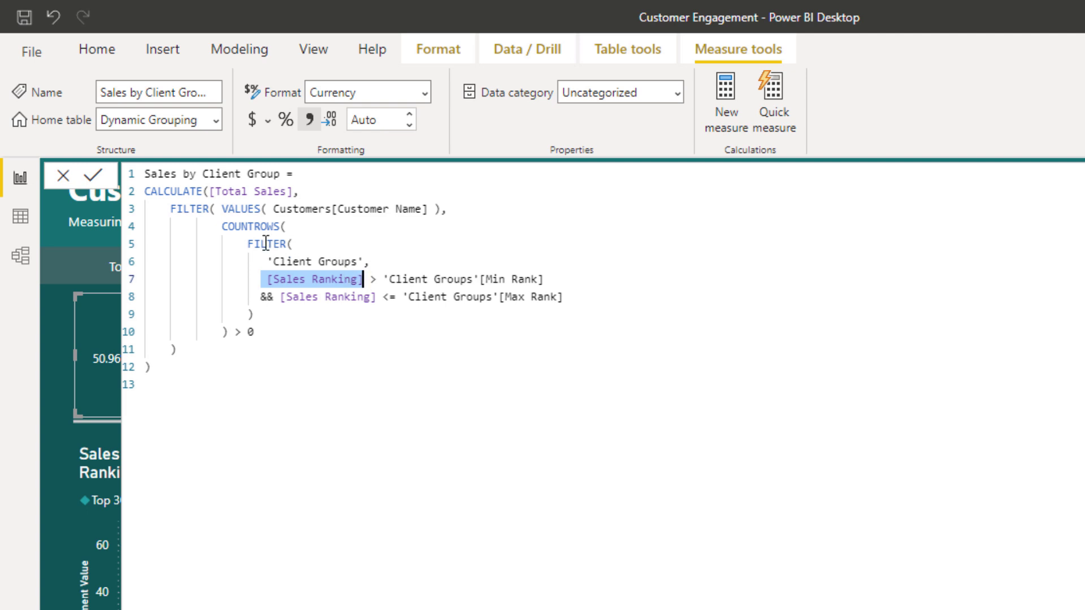
pyautogui.moveTo(263, 261); pyautogui.dragTo(389, 263)
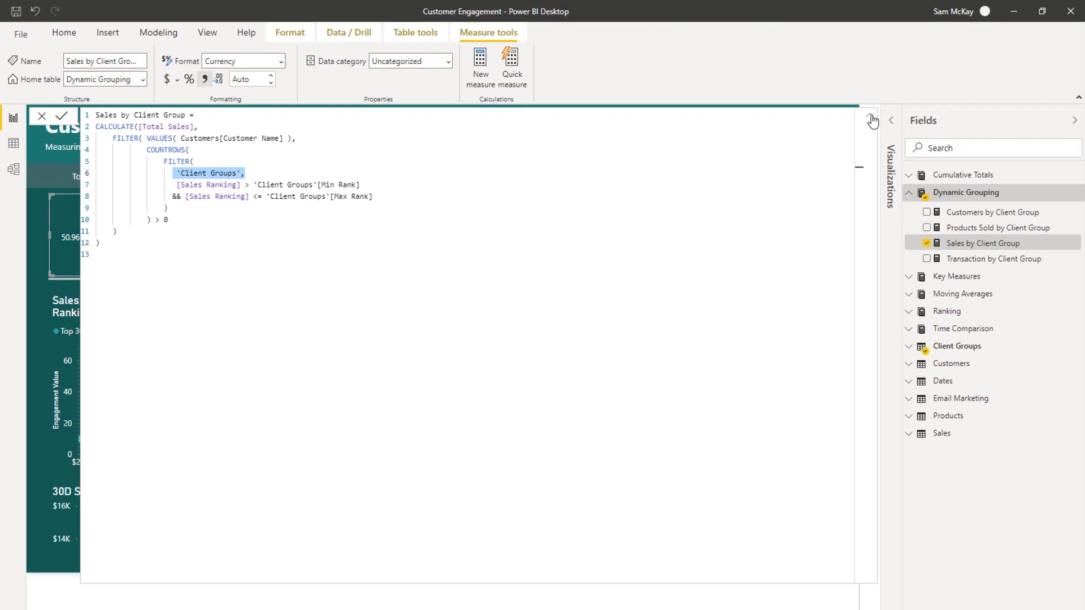
pyautogui.click(870, 118)
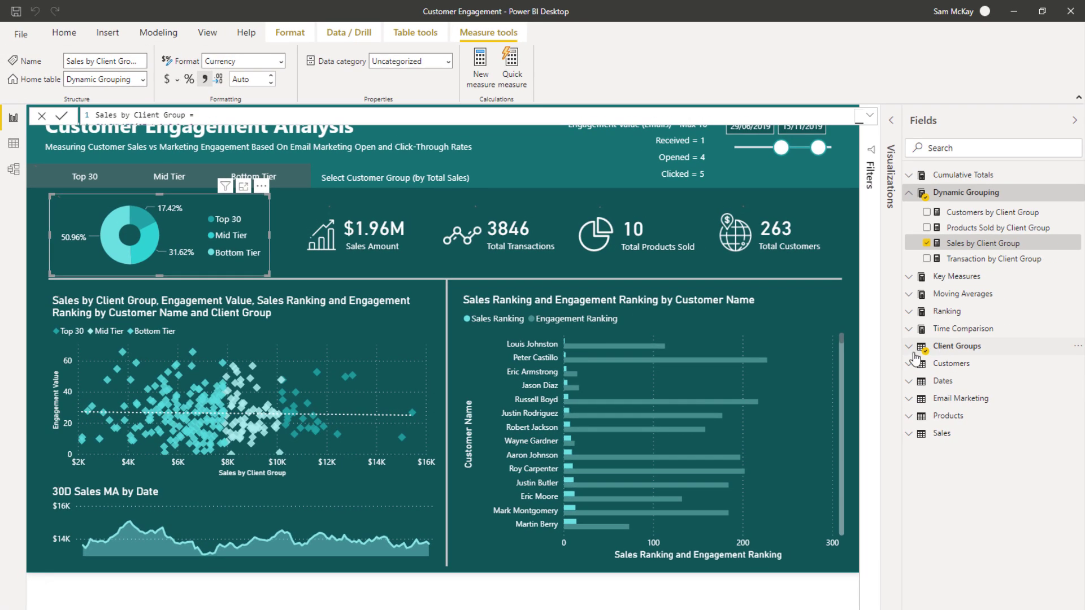
# Expand the Client Groups fields (Client Group, Max Rank, Min Rank) and select the scatter chart
pyautogui.click(911, 350)
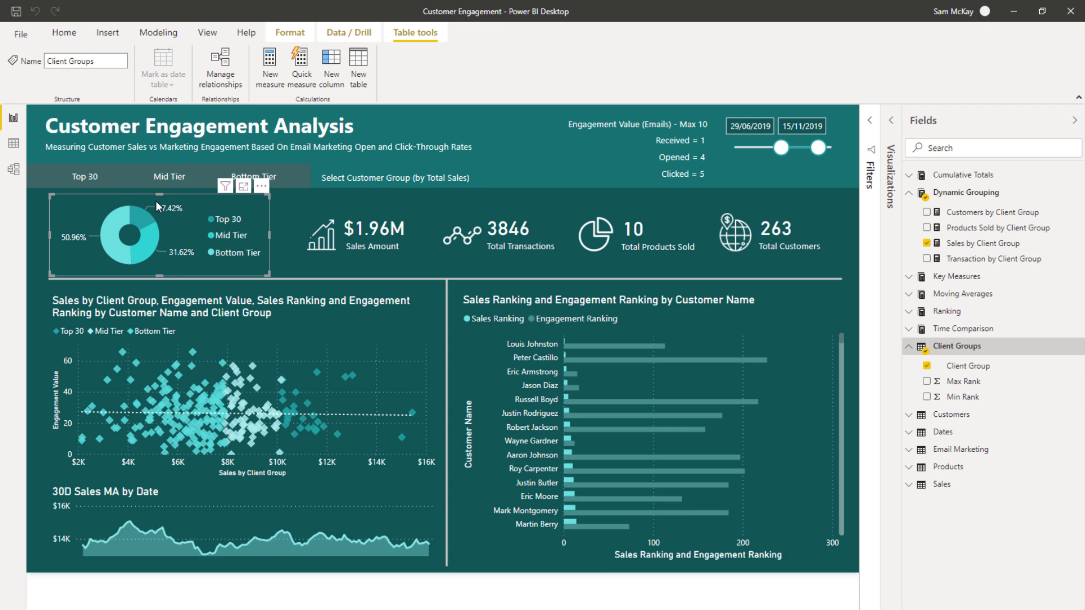
pyautogui.click(313, 324)
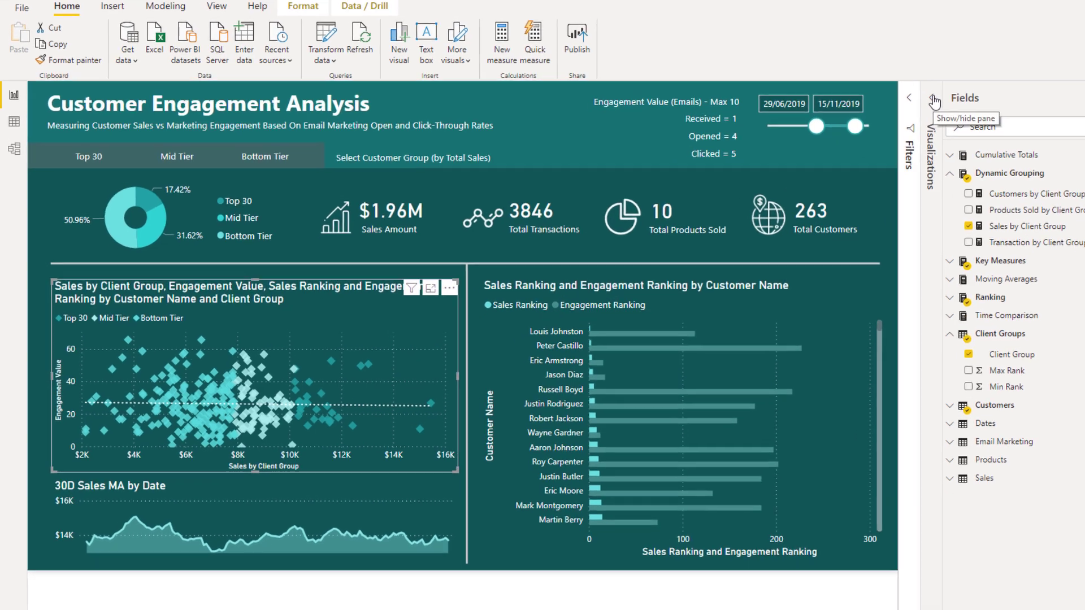
# Show the scatter chart's Details, Legend and axis fields in the Visualizations pane
pyautogui.click(933, 102)
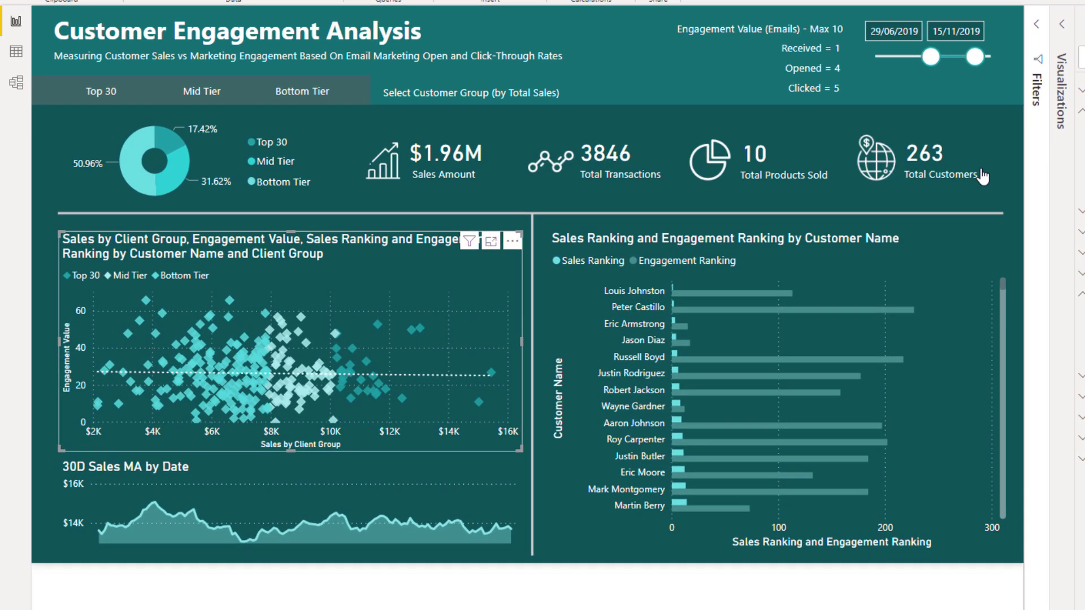
pyautogui.click(1036, 178)
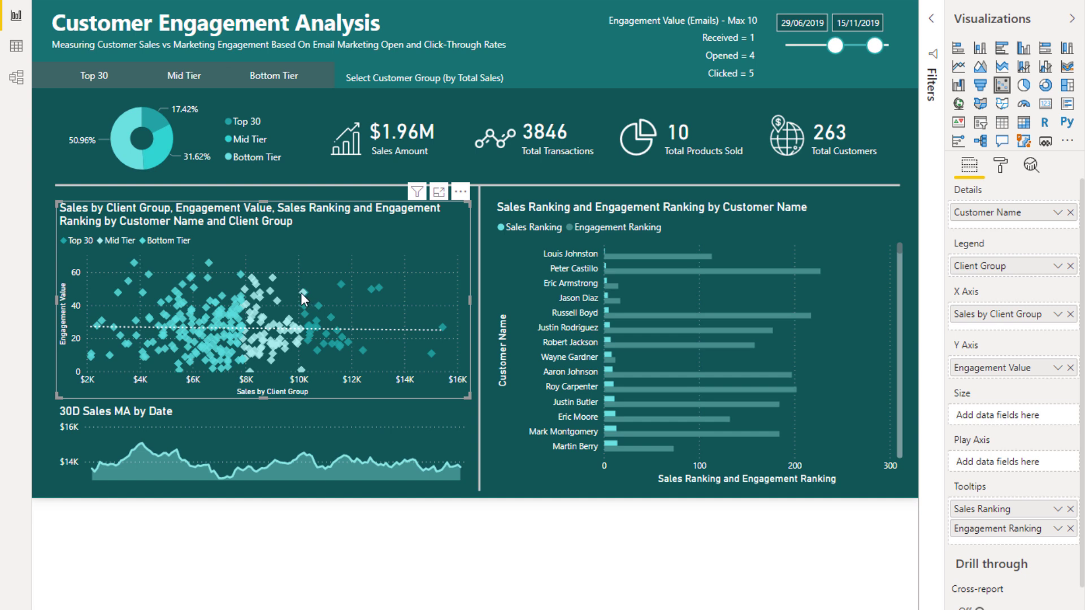
pyautogui.moveTo(302, 294)
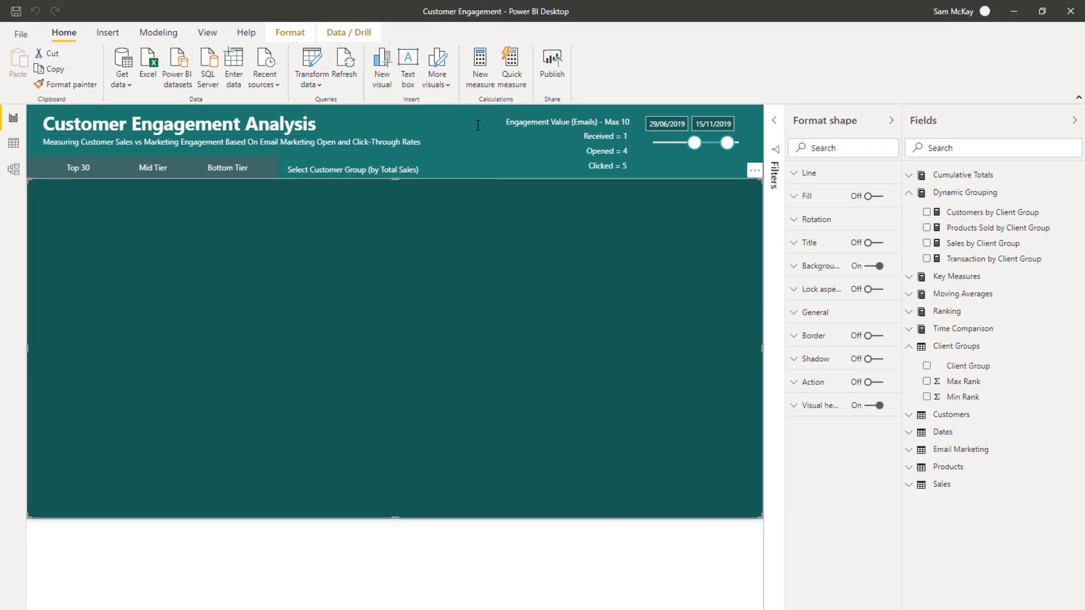
# Filter the report to the Top 30 tier, showing $340.53K sales and 30 customers
pyautogui.press('Delete')
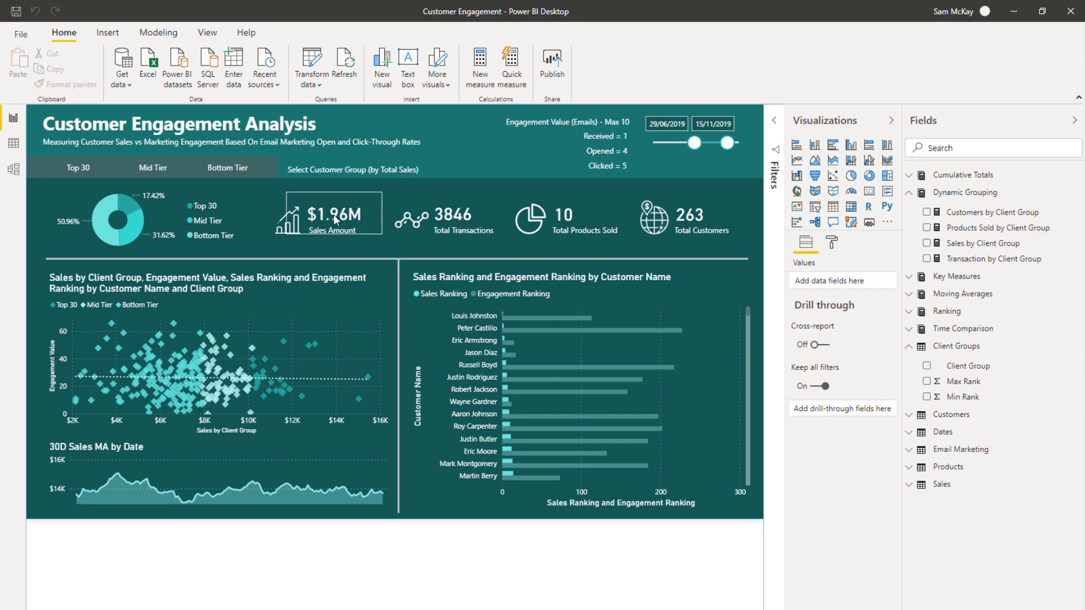
pyautogui.click(891, 120)
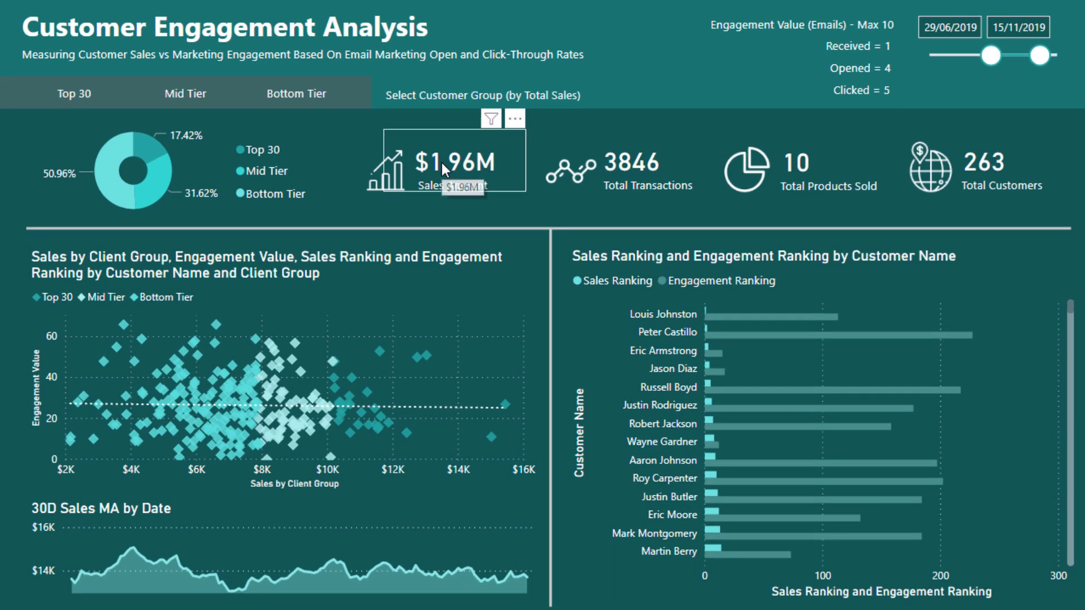
pyautogui.click(474, 146)
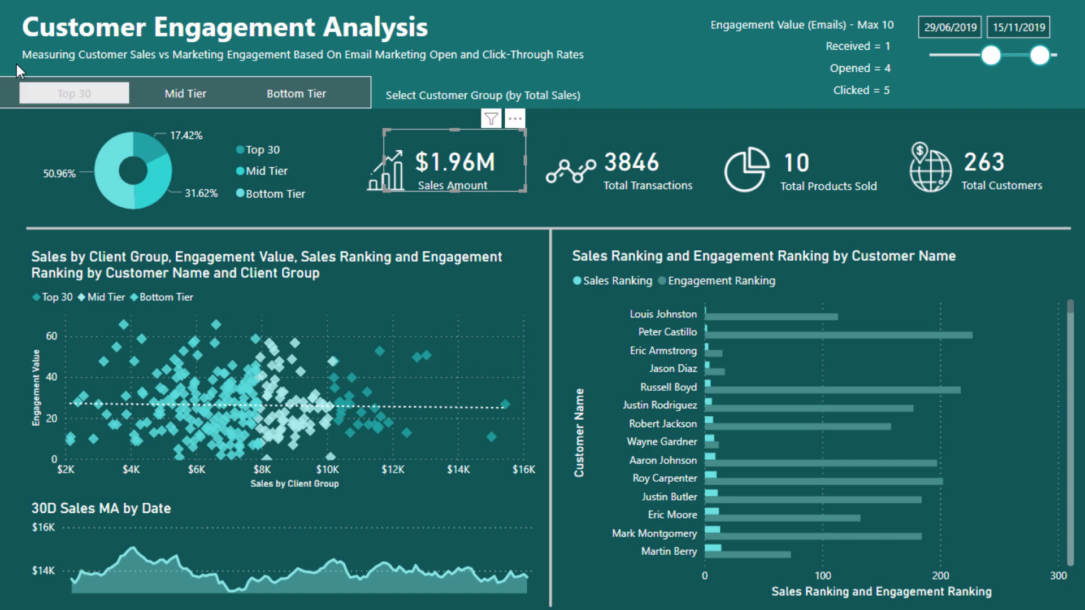
pyautogui.click(62, 90)
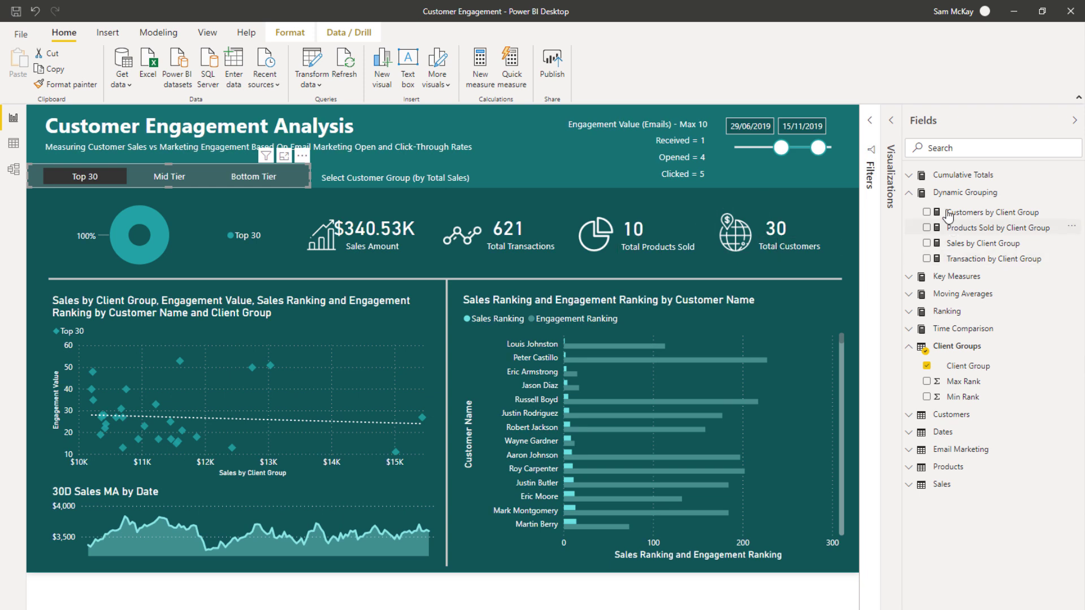
pyautogui.click(507, 223)
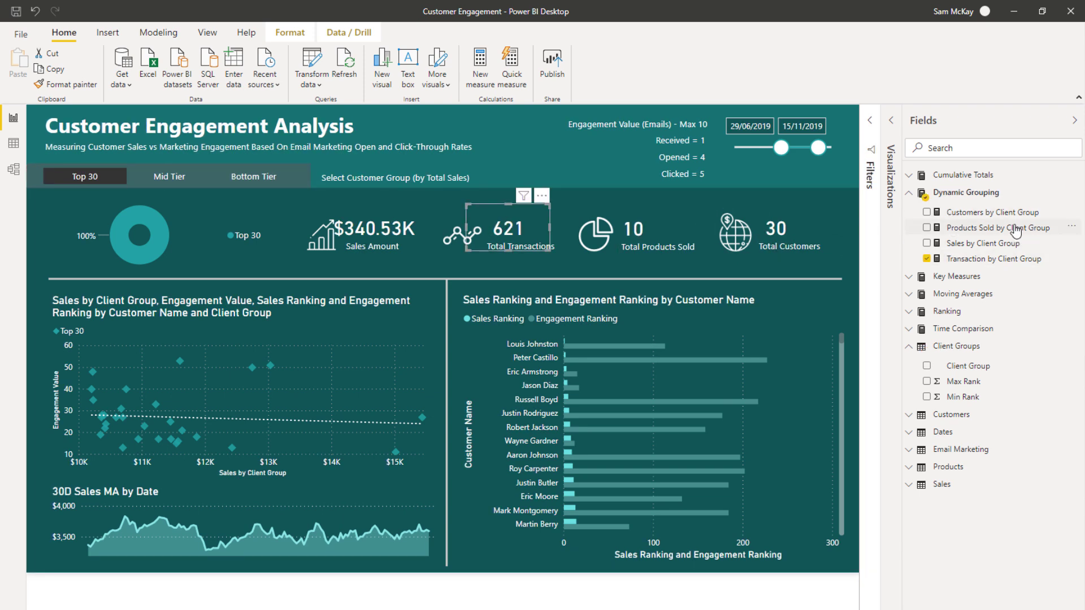
pyautogui.click(962, 259)
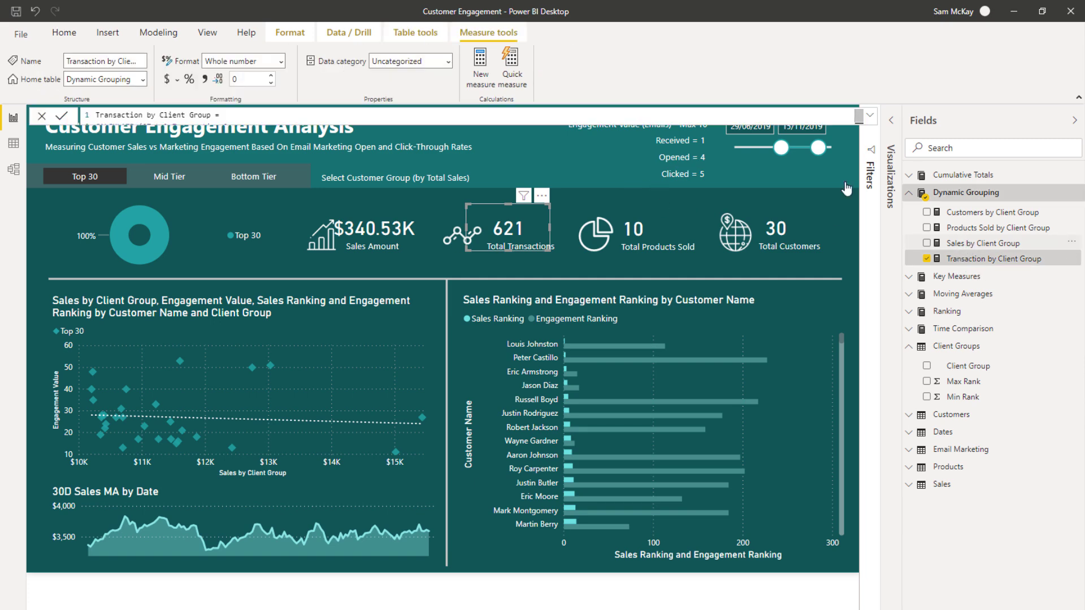
pyautogui.click(869, 116)
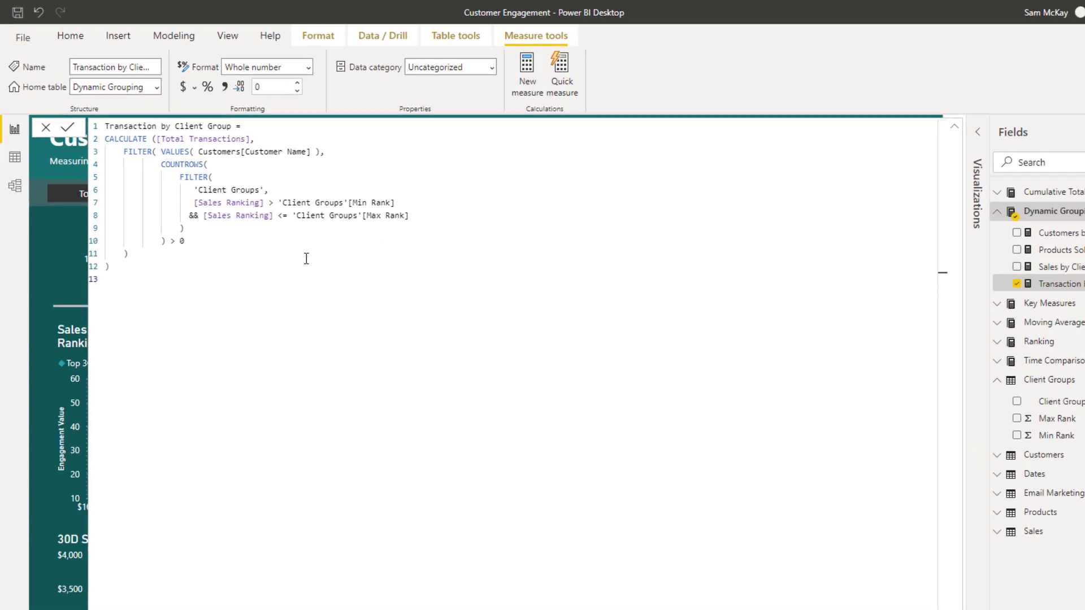
pyautogui.hotkey('ctrl', 'a')
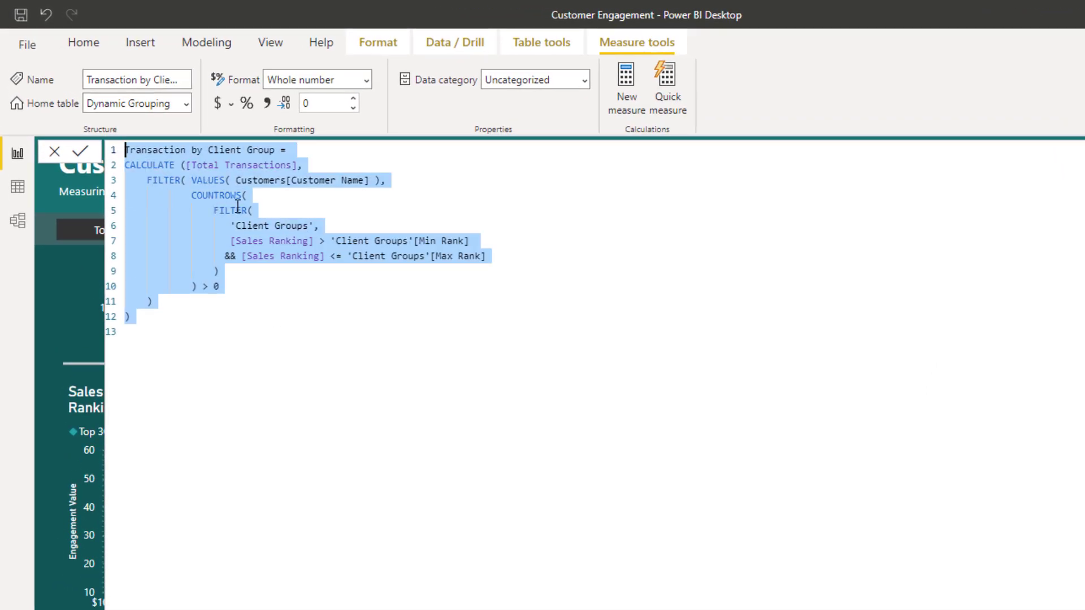
pyautogui.moveTo(304, 165); pyautogui.dragTo(187, 165)
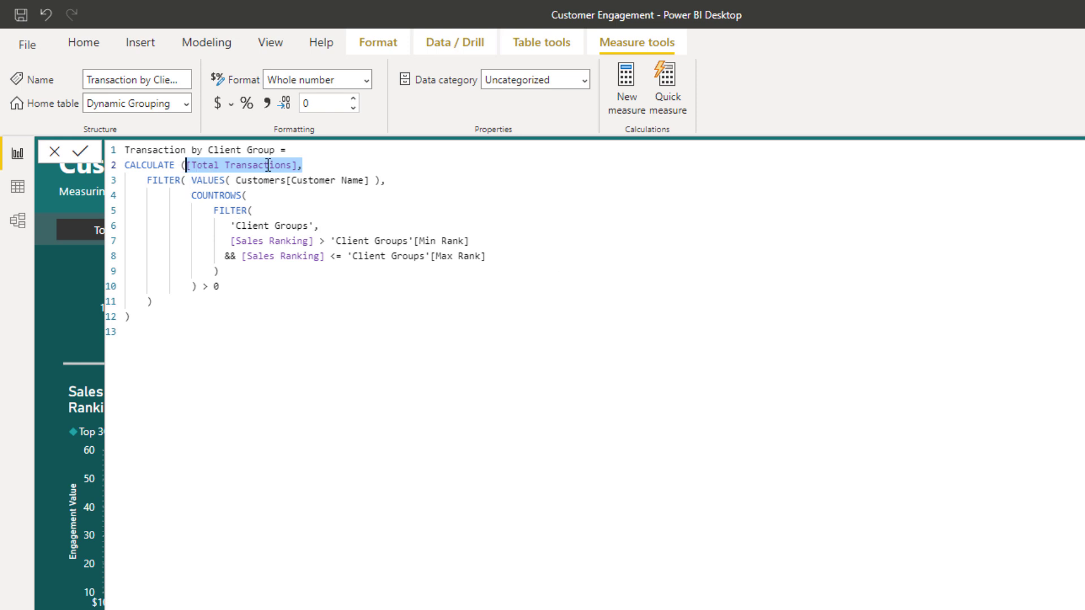
pyautogui.click(923, 126)
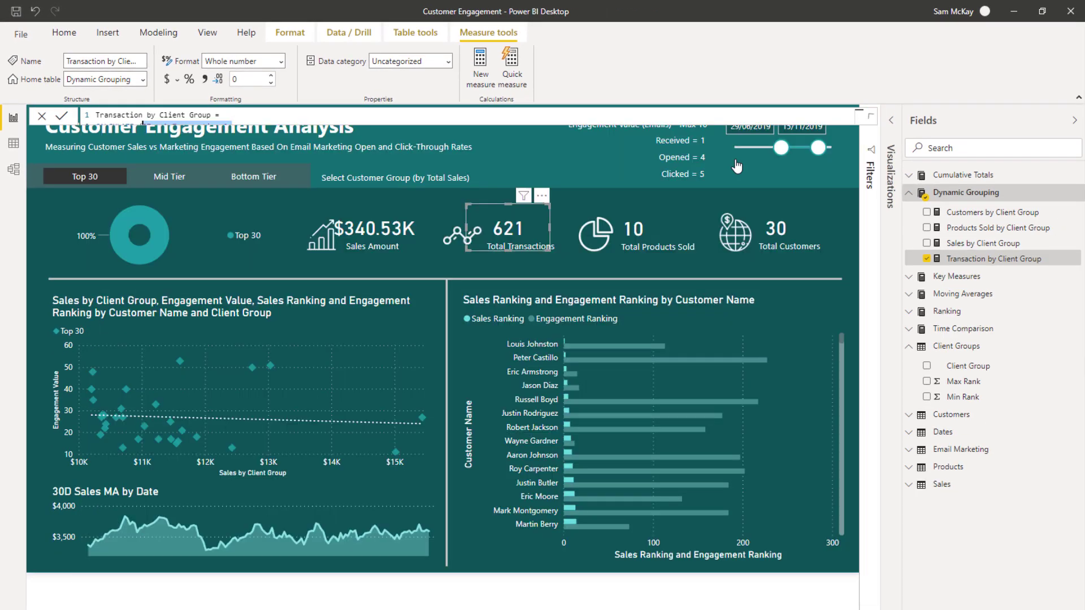
pyautogui.click(303, 168)
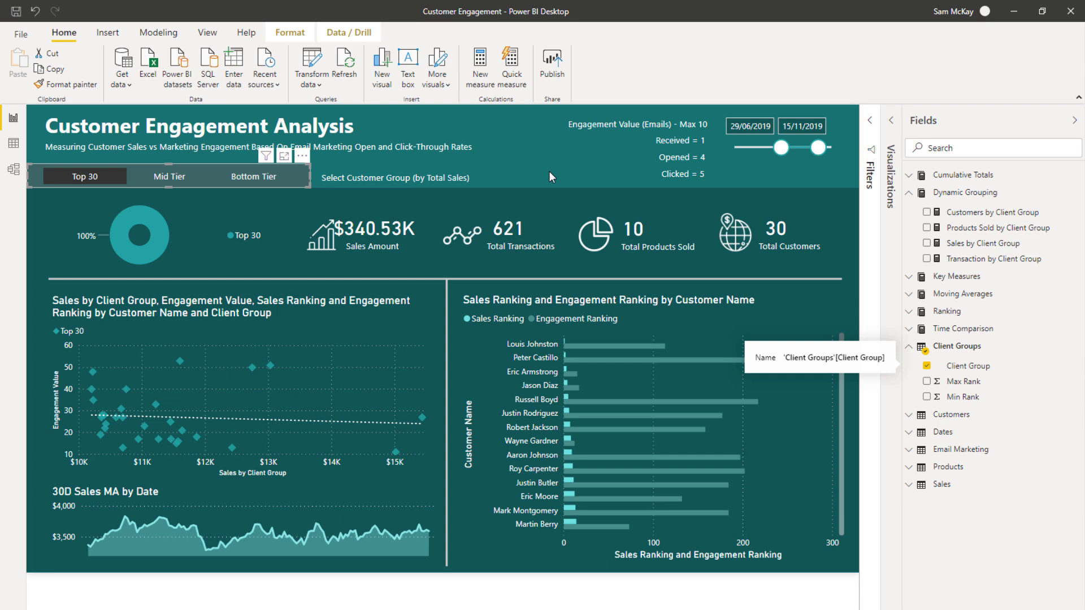
# Open the Total Customers card's Customers by Client Group measure in the expanded formula bar
pyautogui.click(650, 228)
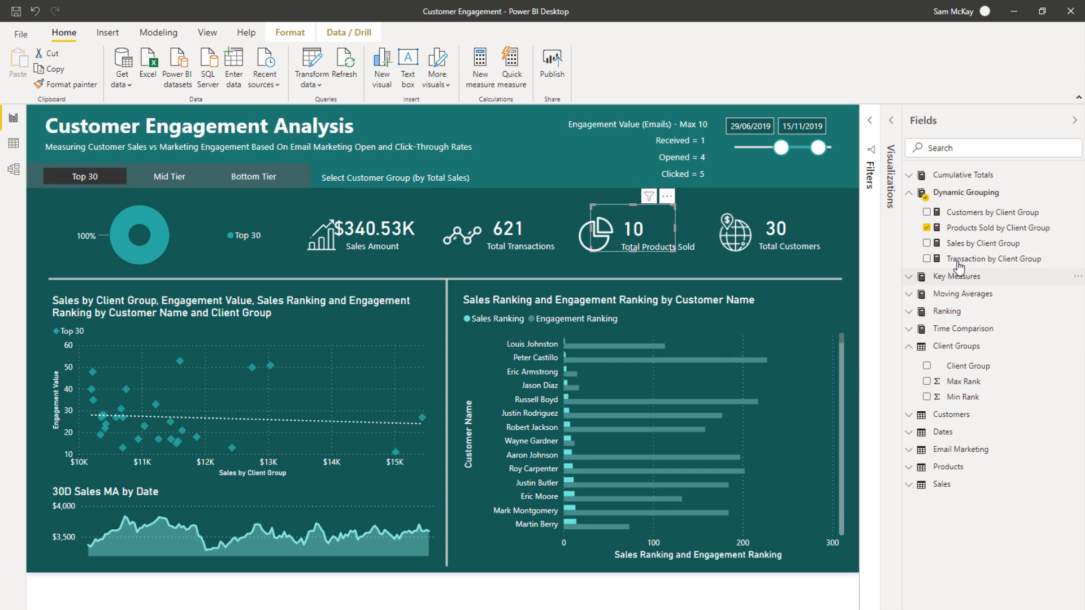
pyautogui.click(794, 232)
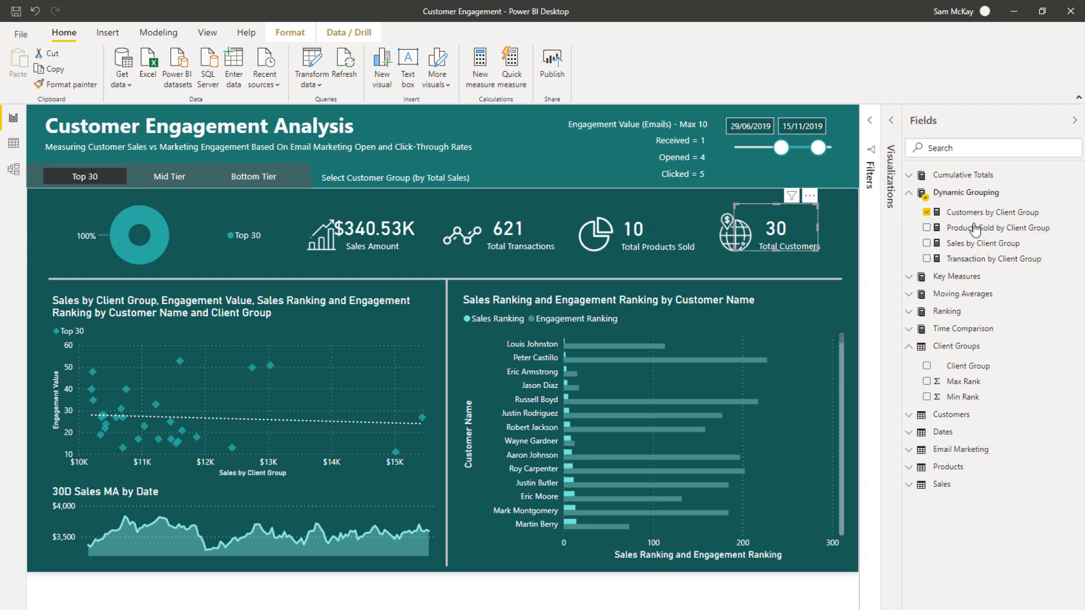
pyautogui.click(974, 214)
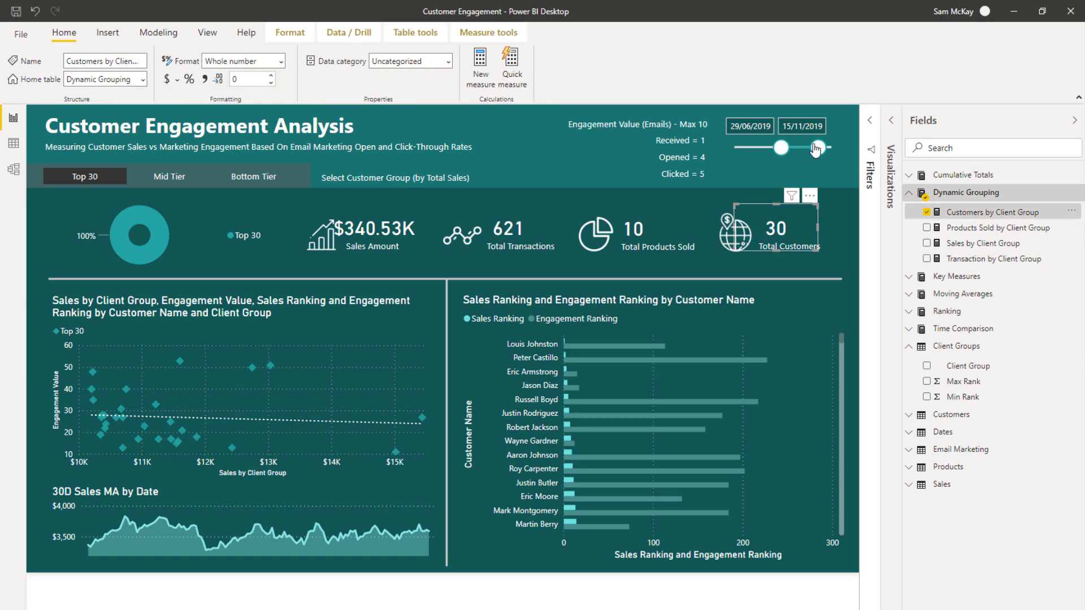
pyautogui.click(871, 119)
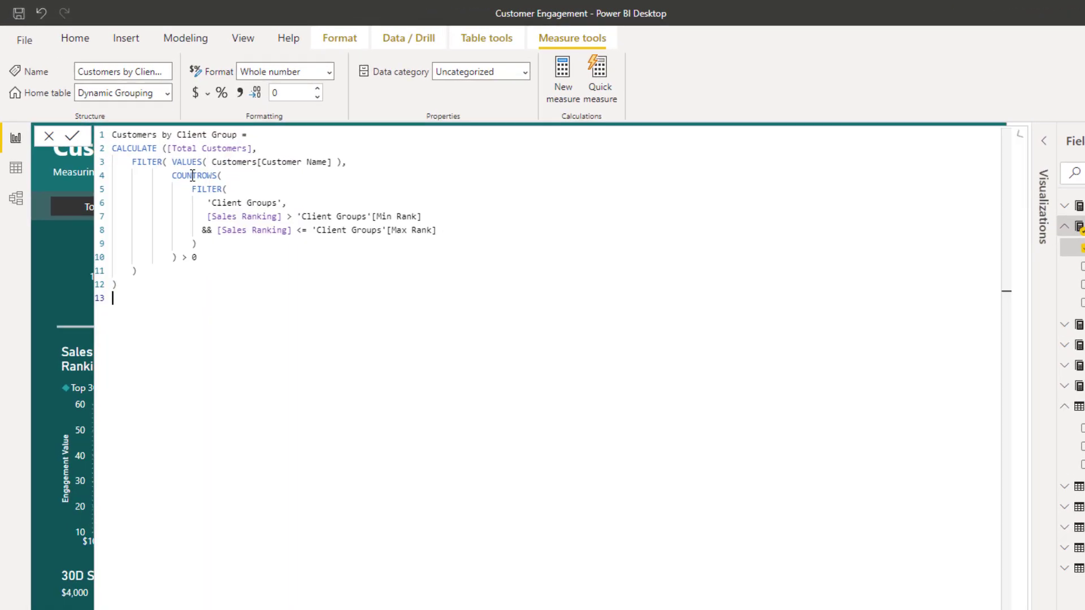
# Highlight the [Total Customers] reference and COUNTROWS rank filter, then collapse the formula
pyautogui.moveTo(143, 128); pyautogui.dragTo(249, 137)
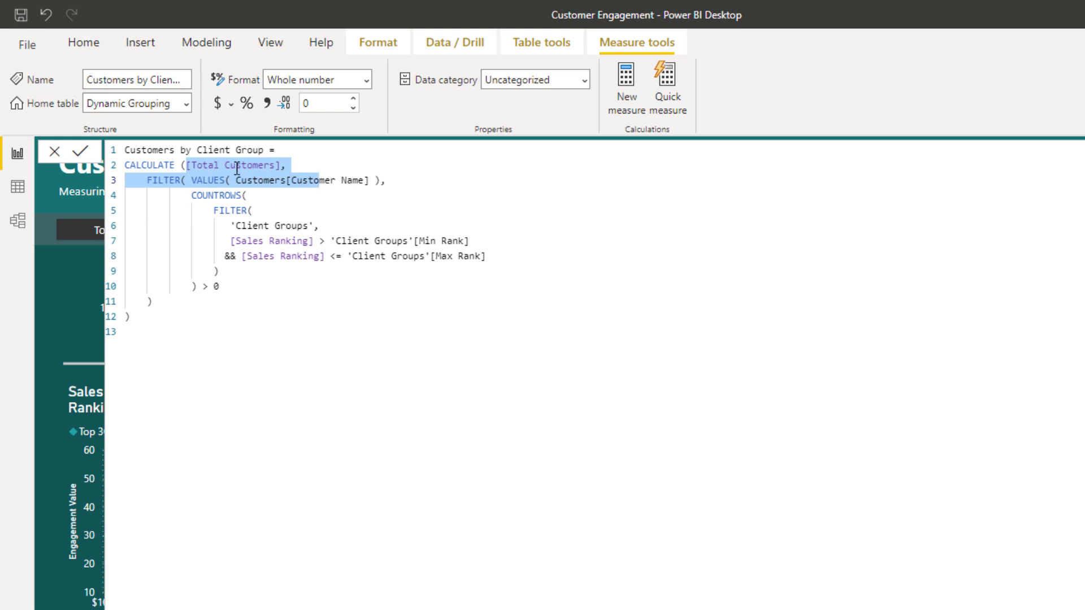
pyautogui.moveTo(193, 195); pyautogui.dragTo(695, 291)
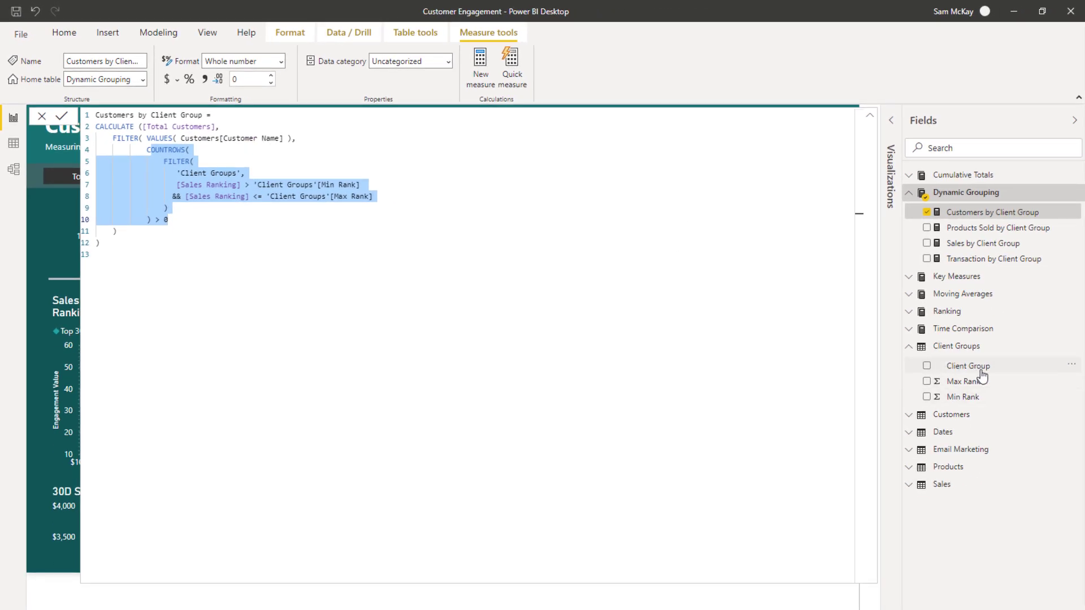
pyautogui.click(871, 116)
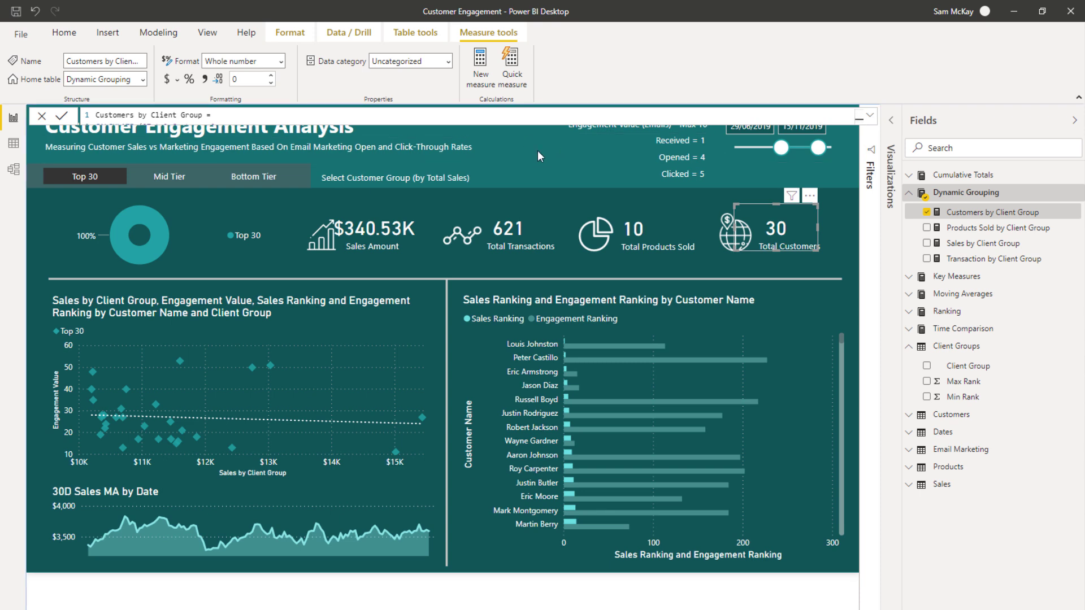
# Close measure editing and select the tier slicer, with the Top 30 tier showing $340.53K sales and 621 transactions
pyautogui.click(538, 150)
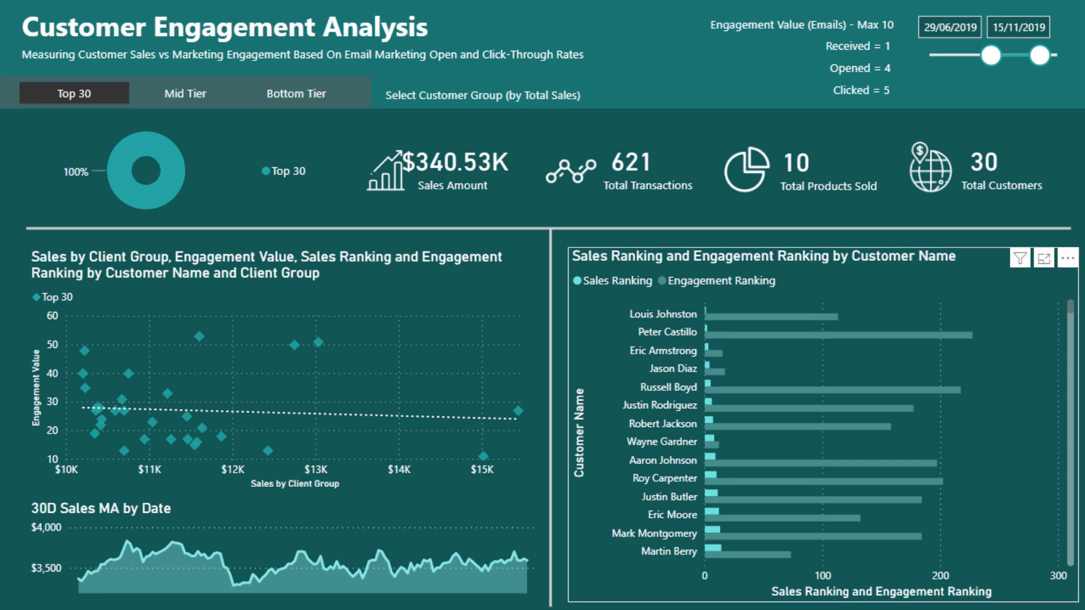
pyautogui.click(368, 94)
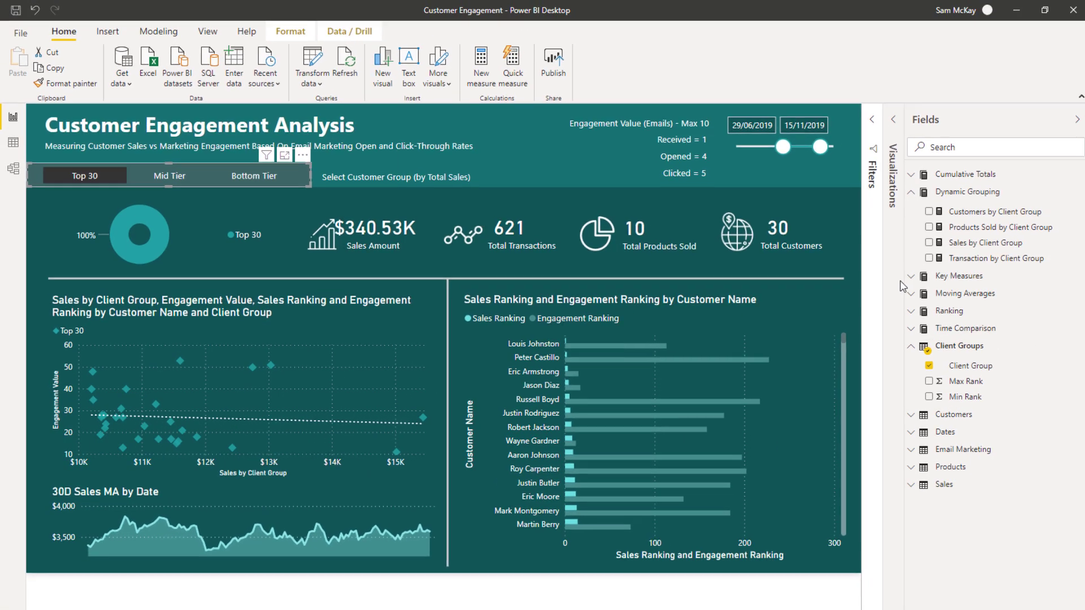
# Inspect the Total Transactions formula under Key Measures and filter the report to Mid Tier
pyautogui.click(910, 279)
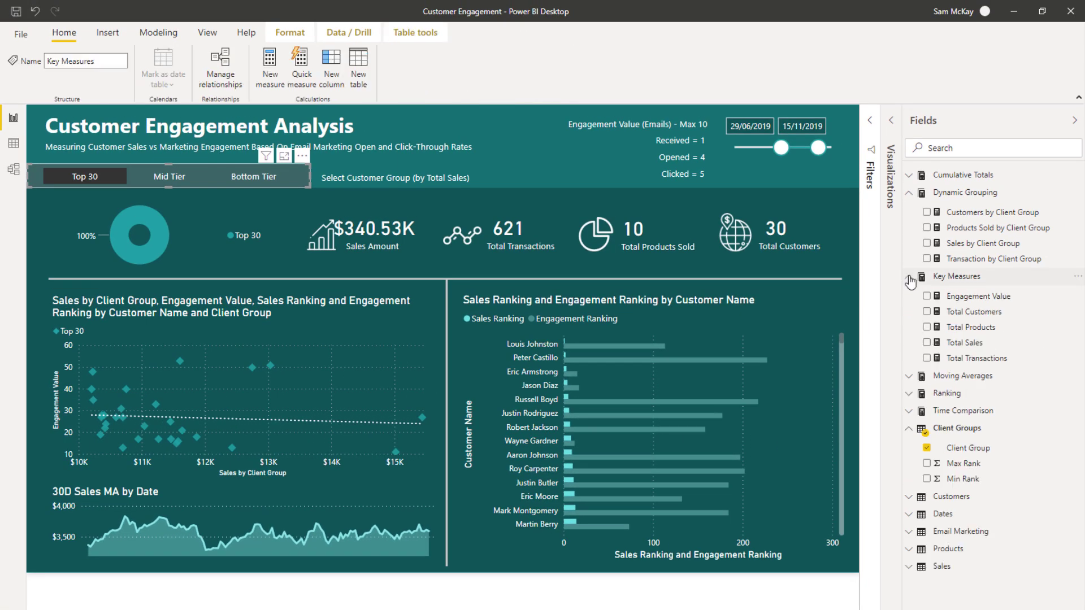
pyautogui.click(977, 360)
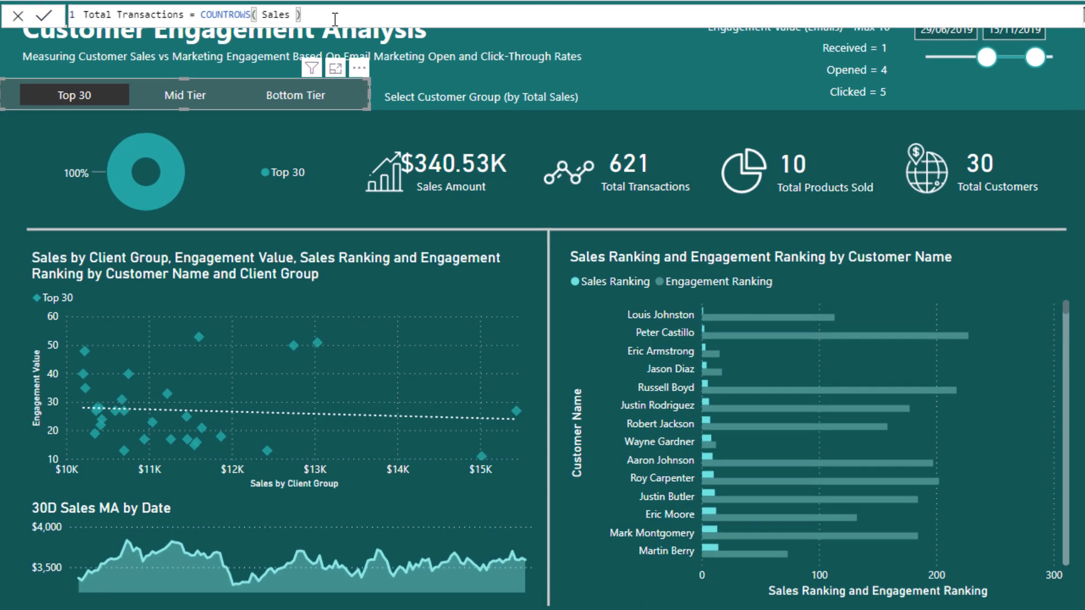
pyautogui.moveTo(272, 82); pyautogui.dragTo(88, 82)
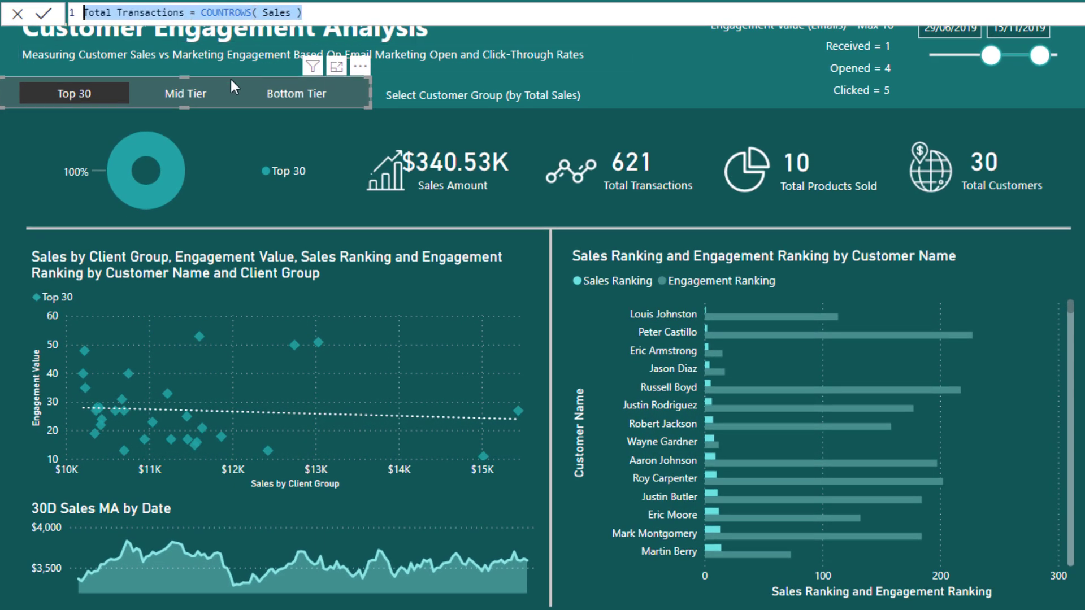
pyautogui.click(188, 94)
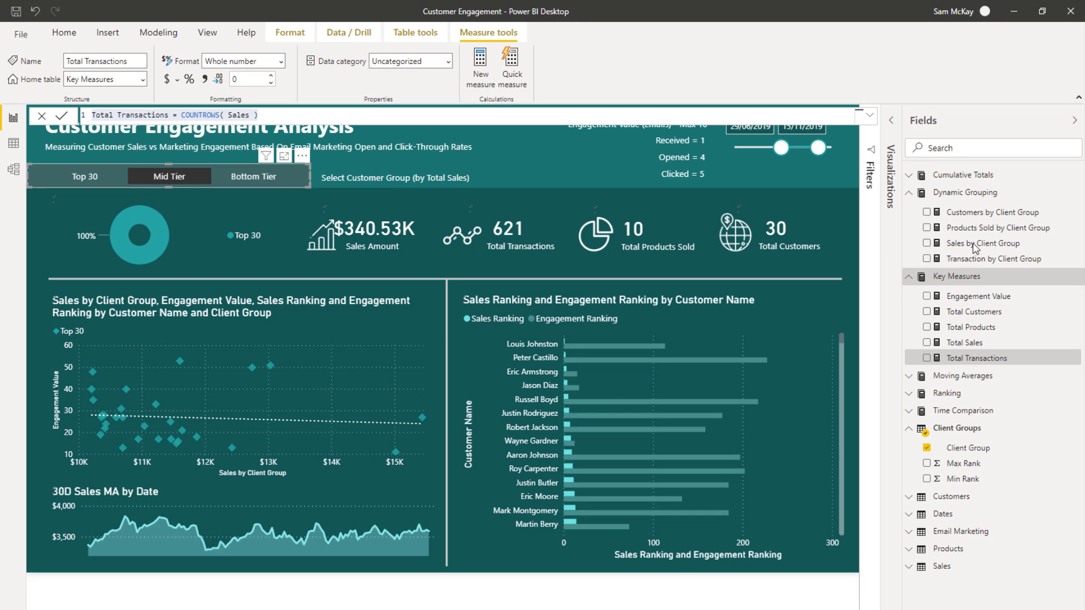
# Review the full Sales by Client Group DAX formula, then return to the report
pyautogui.click(972, 244)
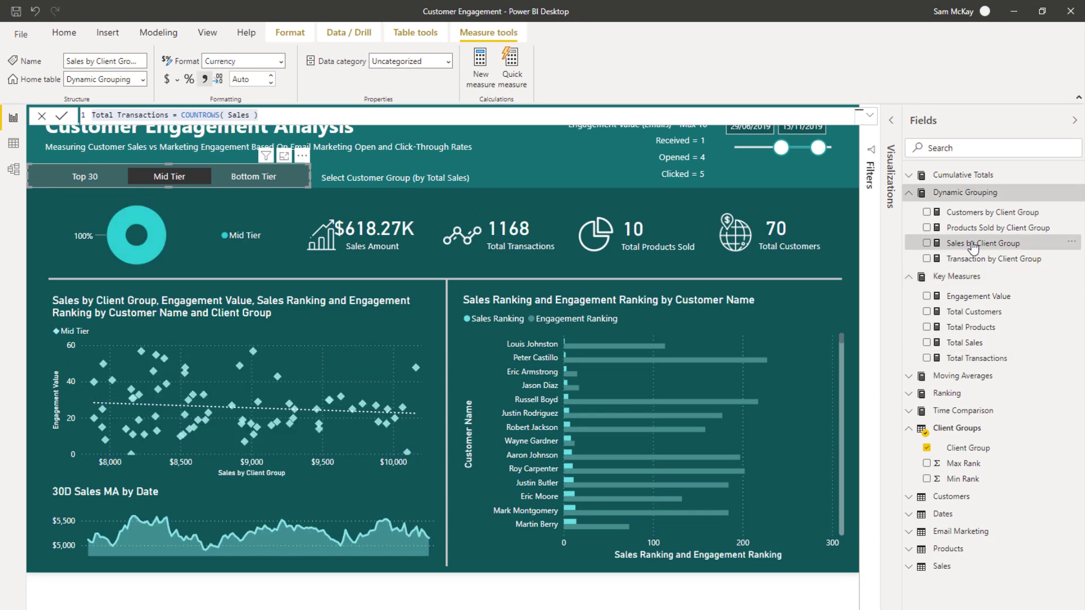
pyautogui.click(870, 116)
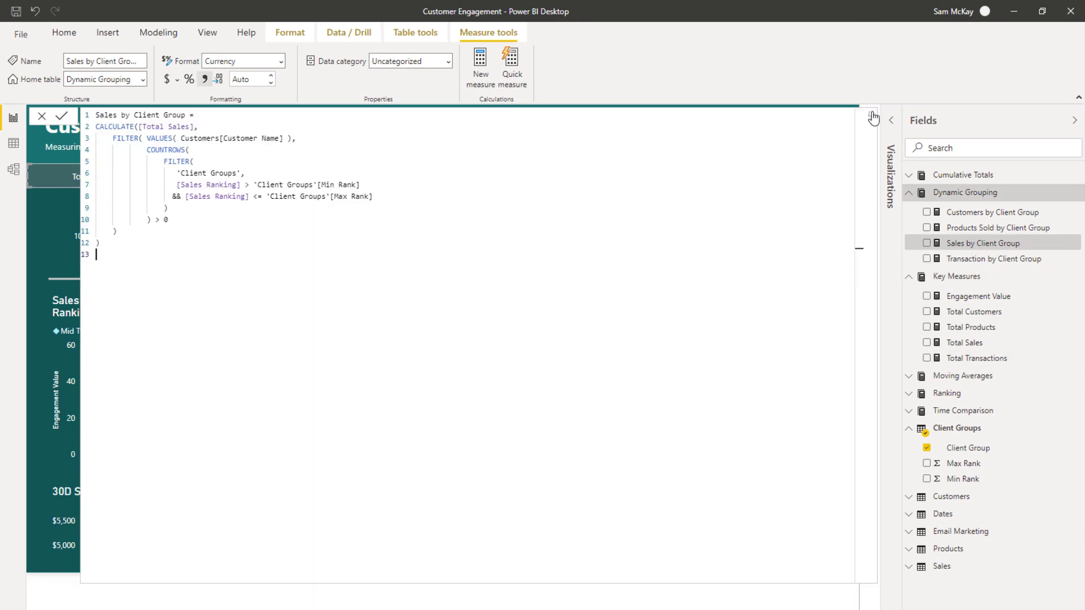
pyautogui.click(869, 119)
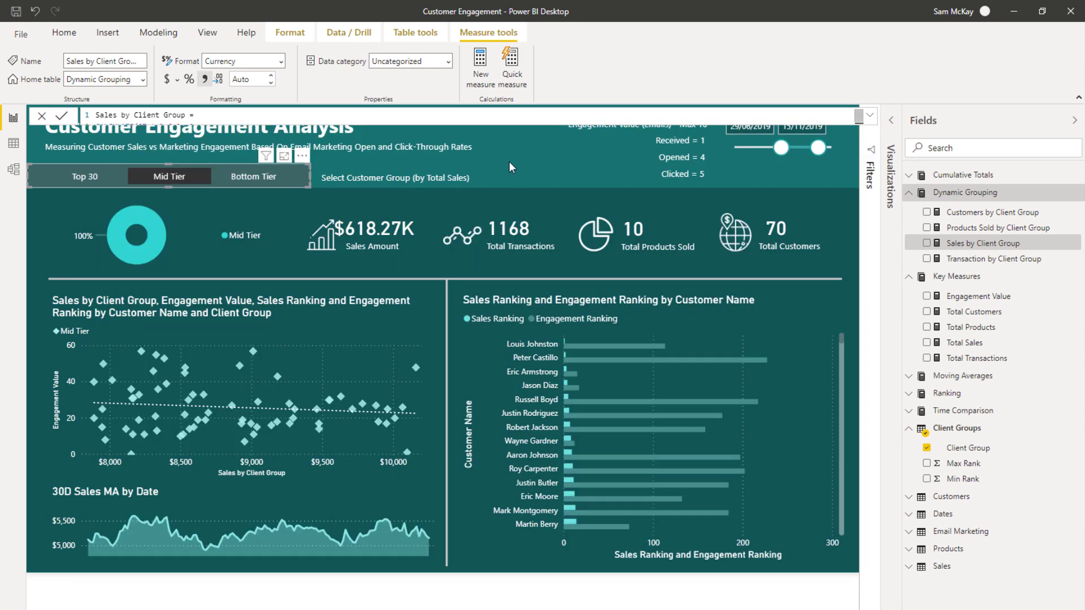
pyautogui.click(530, 163)
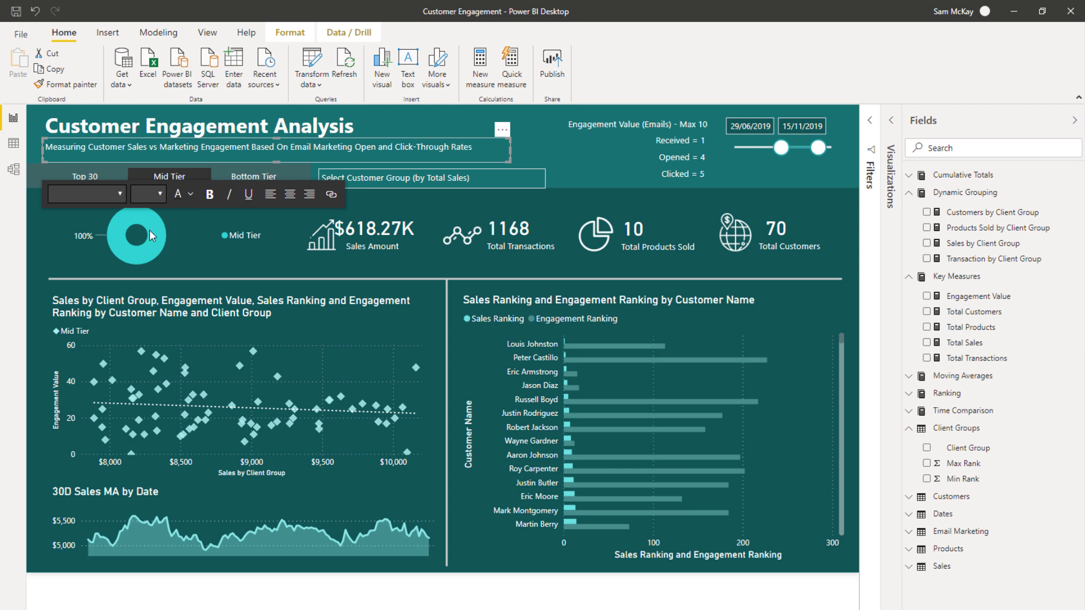
# Clear the Mid Tier filter, then filter the slicer back to Top 30 ($340.53K sales, 30 customers)
pyautogui.click(533, 144)
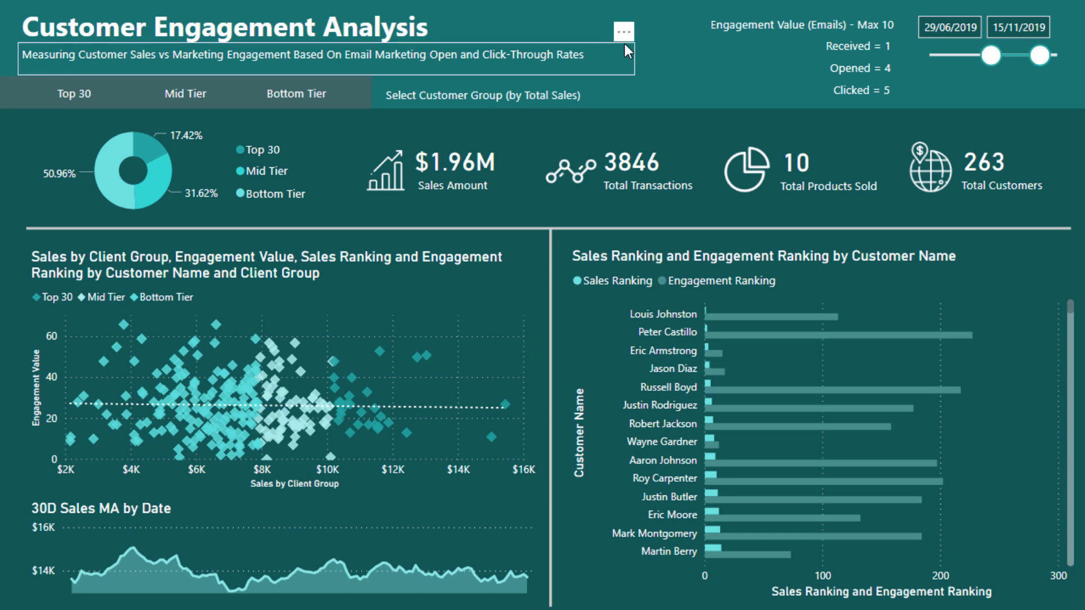
pyautogui.click(85, 96)
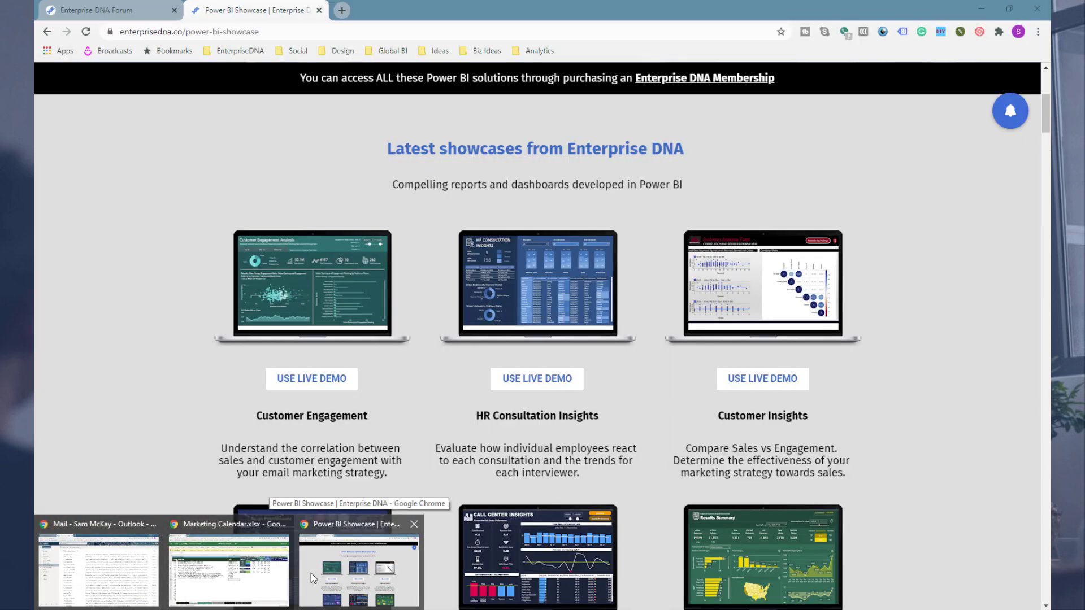
# Open the Customer Engagement live demo from the Power BI Showcase page in Chrome
pyautogui.click(311, 573)
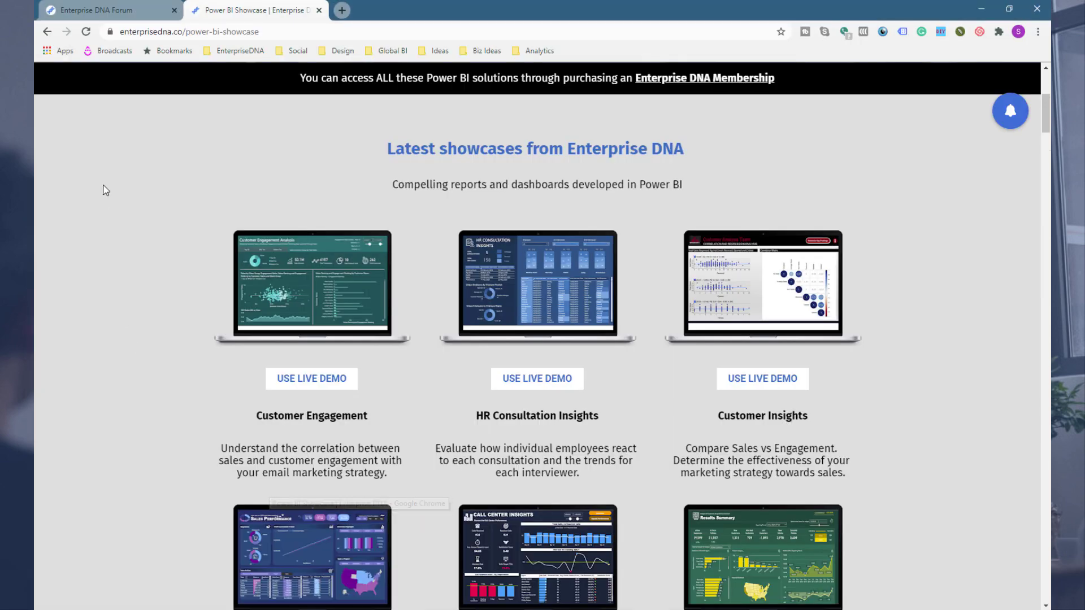
pyautogui.scroll(5, 72, 236)
pyautogui.scroll(-2, 72, 238)
pyautogui.scroll(-1, 73, 243)
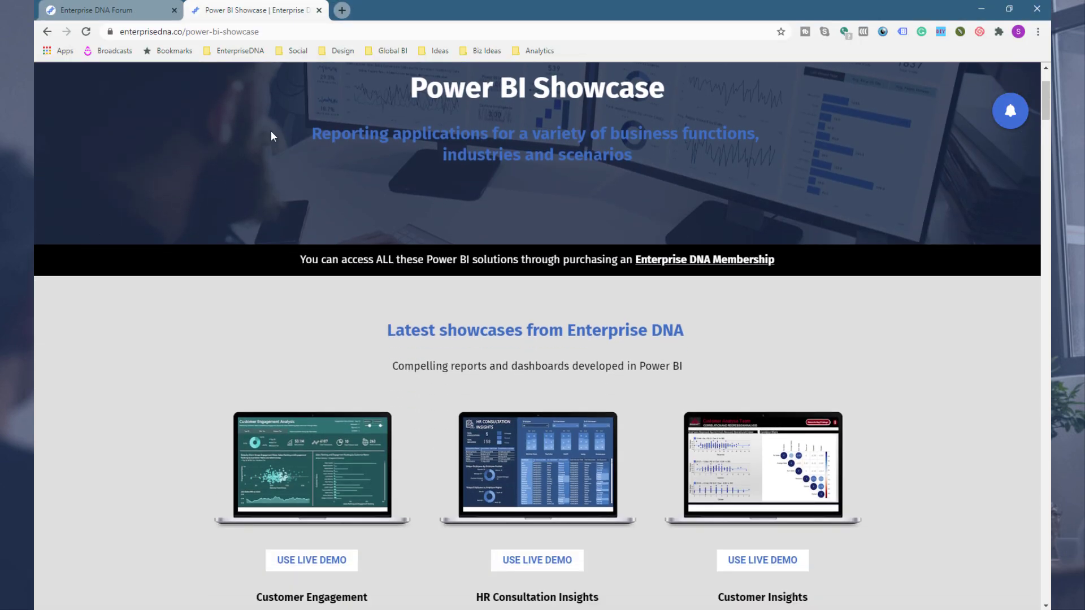
pyautogui.scroll(-3, 286, 340)
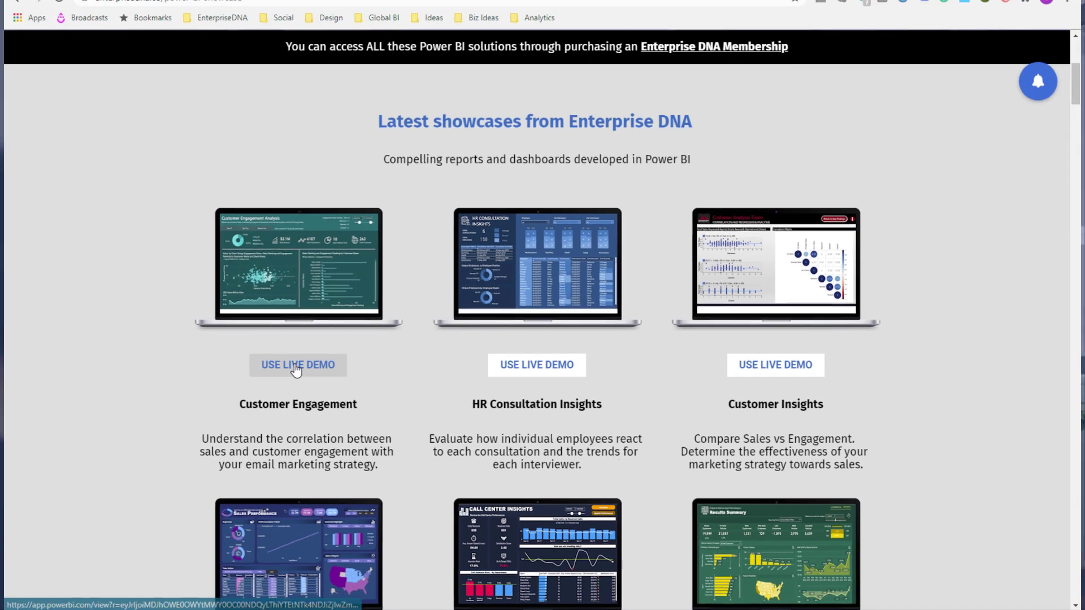
pyautogui.click(289, 349)
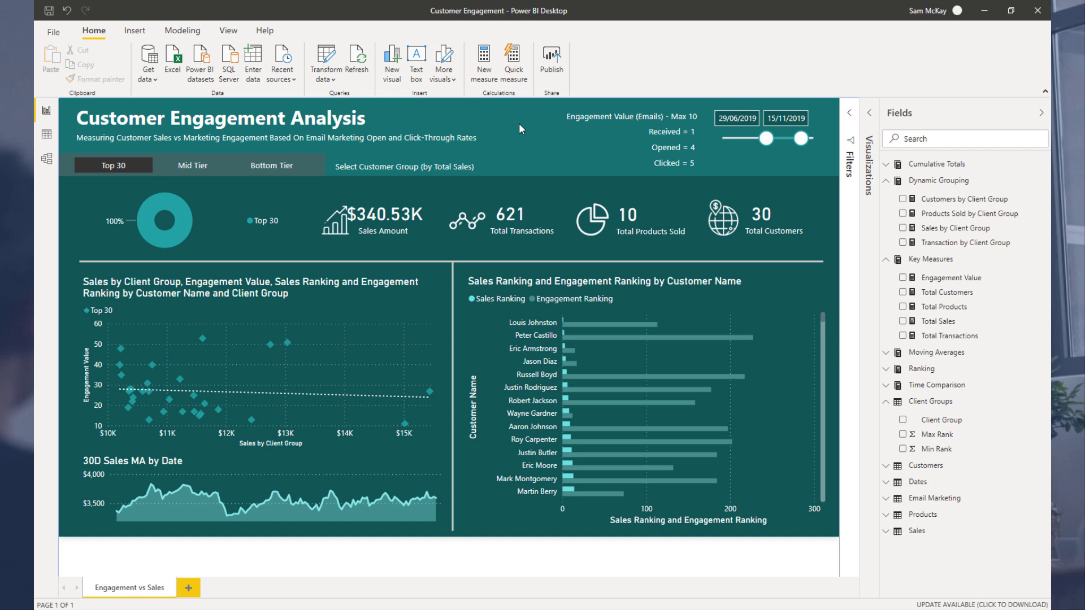
# Collapse the Key Measures and Dynamic Grouping field groups in the Fields pane
pyautogui.click(886, 259)
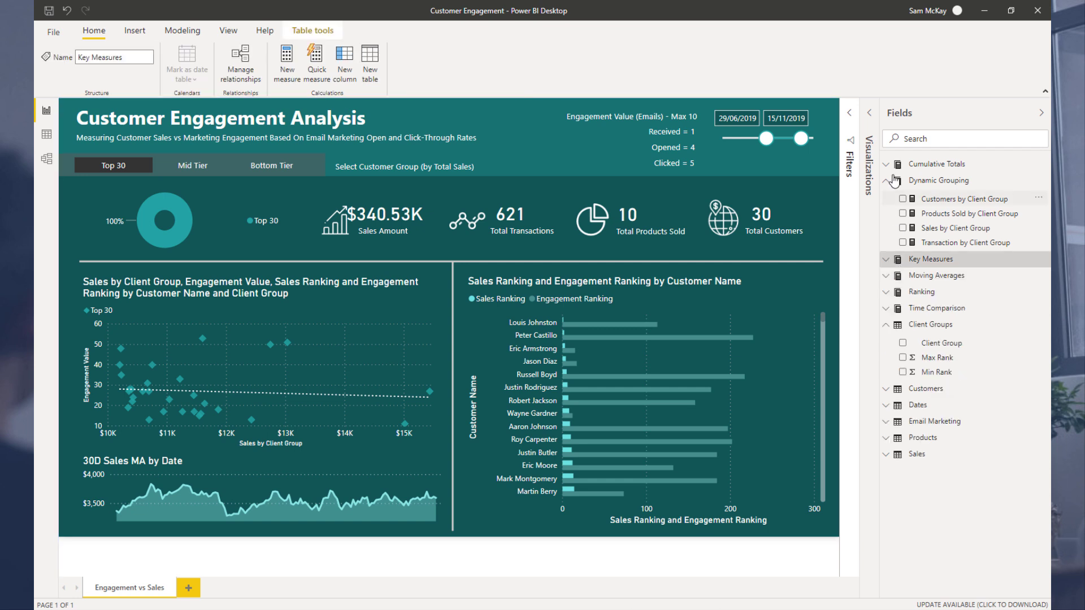
pyautogui.click(893, 178)
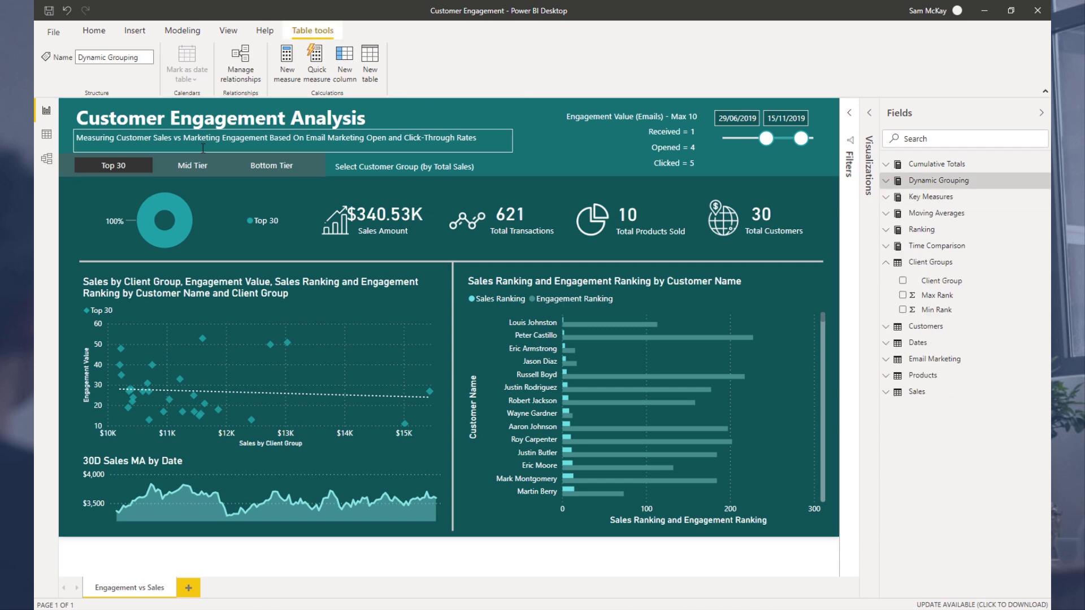